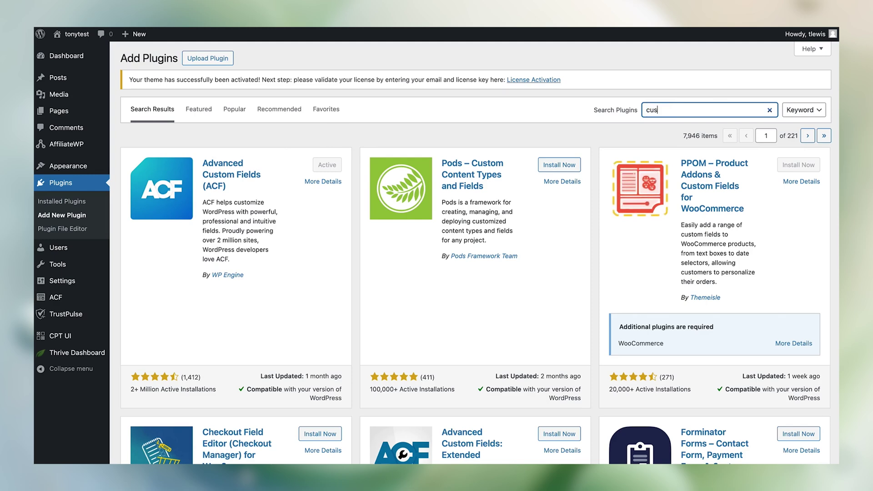
Search plugins for 'custom post types', confirming Custom Post Type UI is already active
type("ost type")
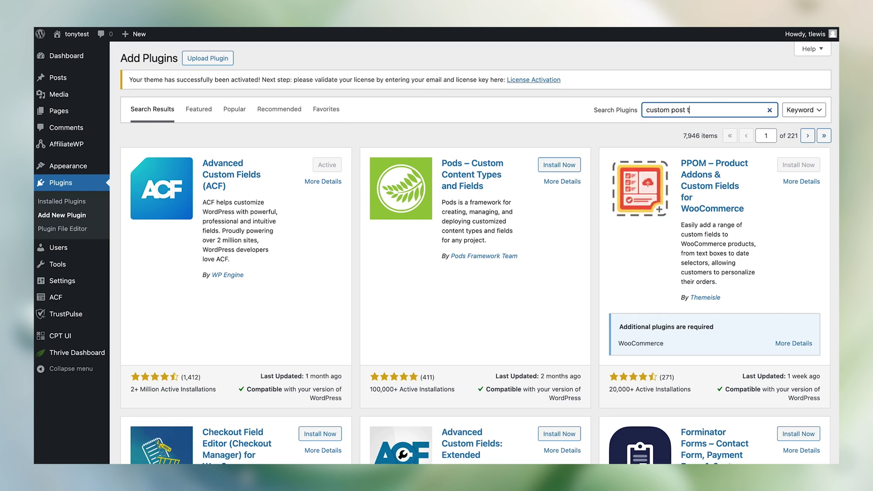
type("s")
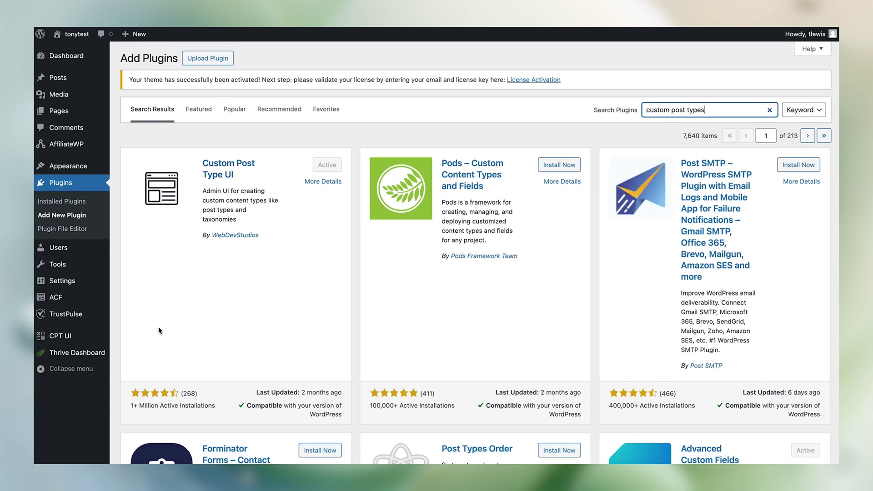
mouse_move(64, 337)
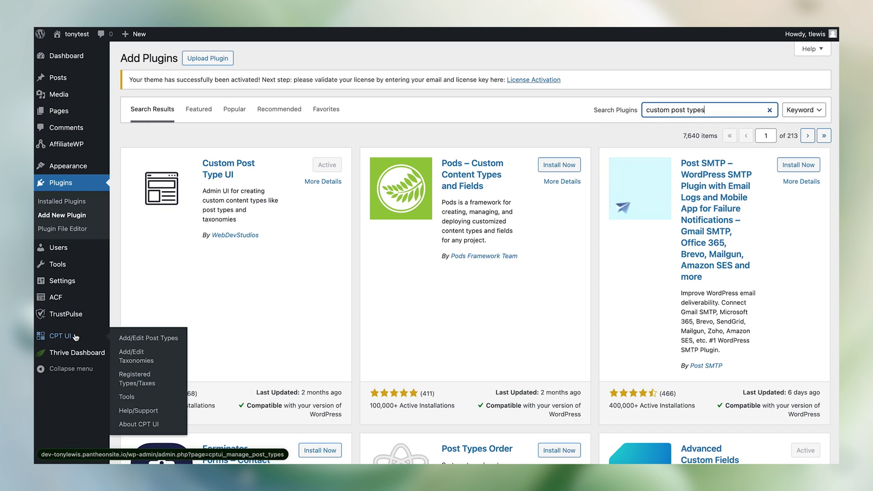
Add a CPT UI post type with slug 'recipe', plural 'recipes' and singular 'recipe'
left_click(149, 339)
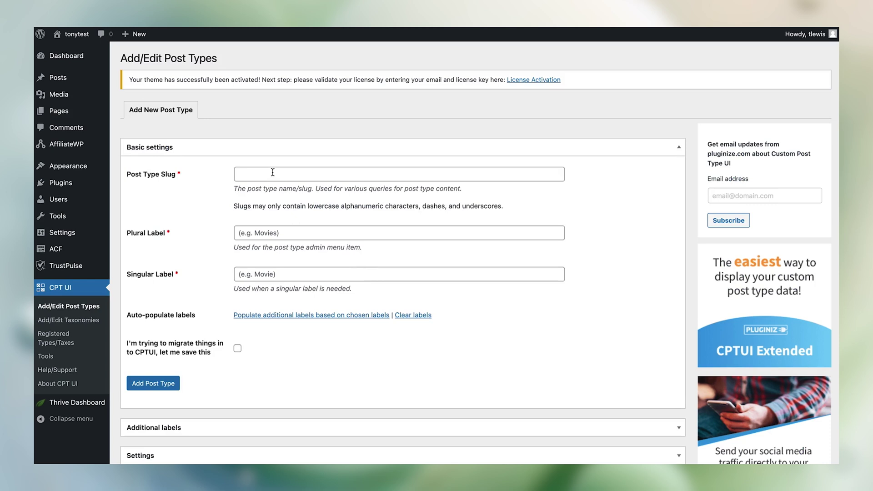
left_click(273, 173)
type("recipe")
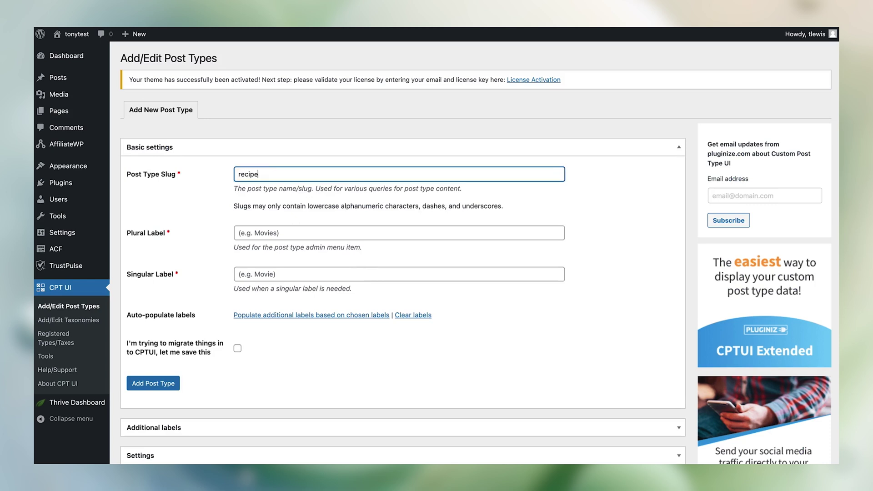
left_click(283, 230)
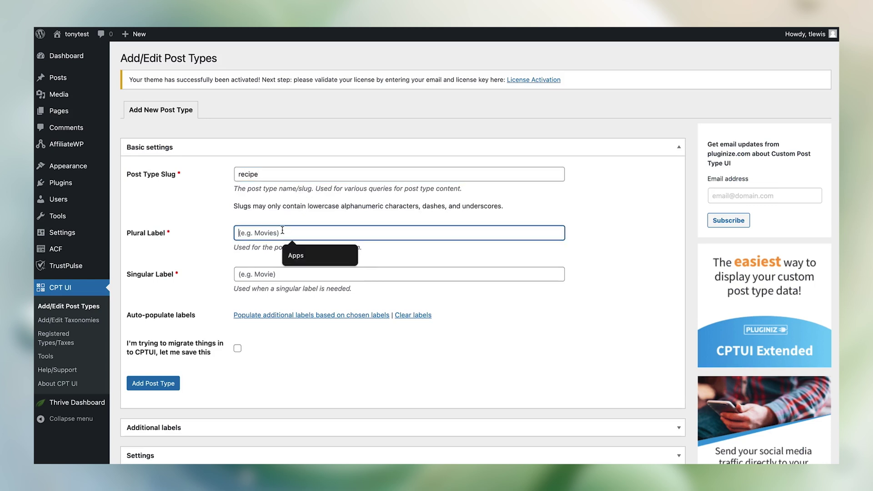
type("recipes")
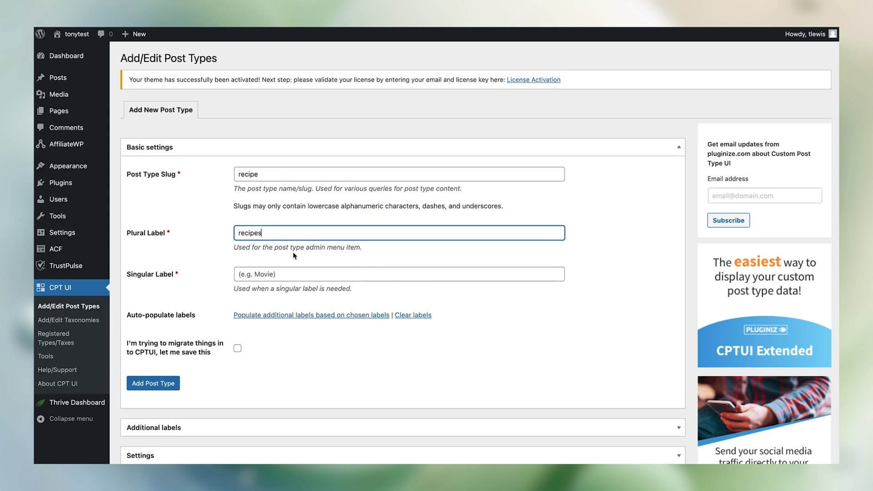
left_click(298, 272)
type("recipe")
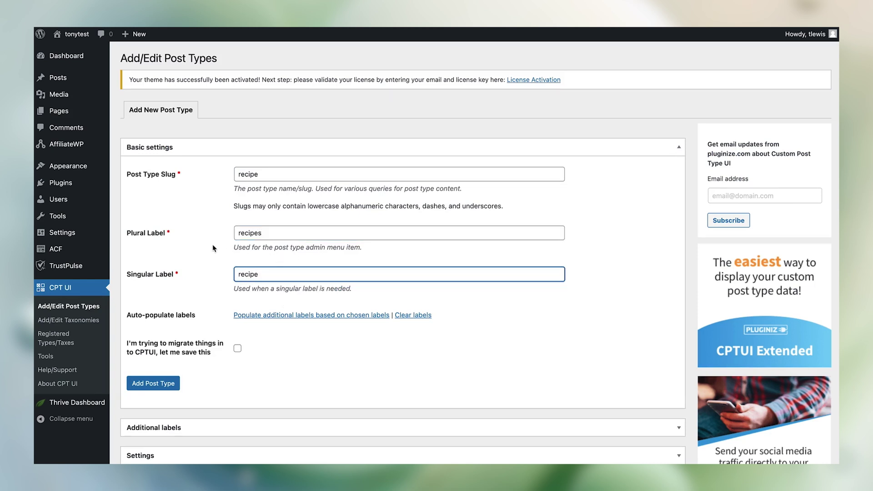
left_click(208, 245)
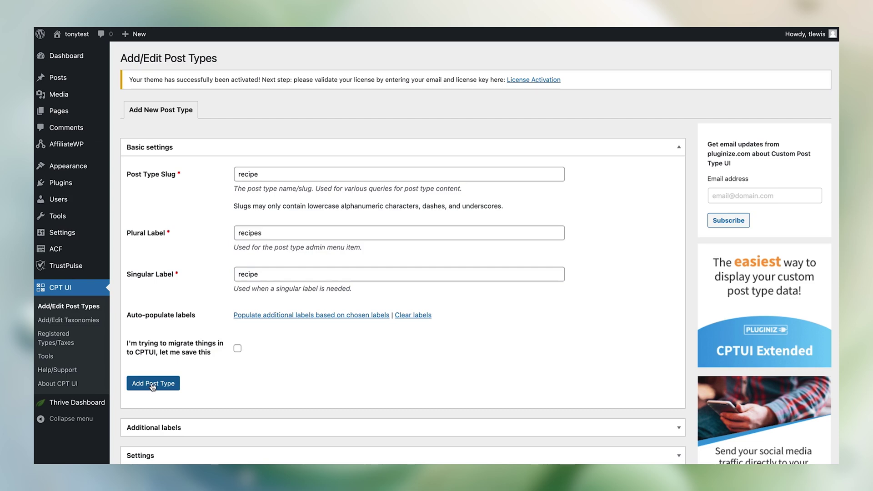
scroll(153, 387, "down", 3)
left_click(151, 285)
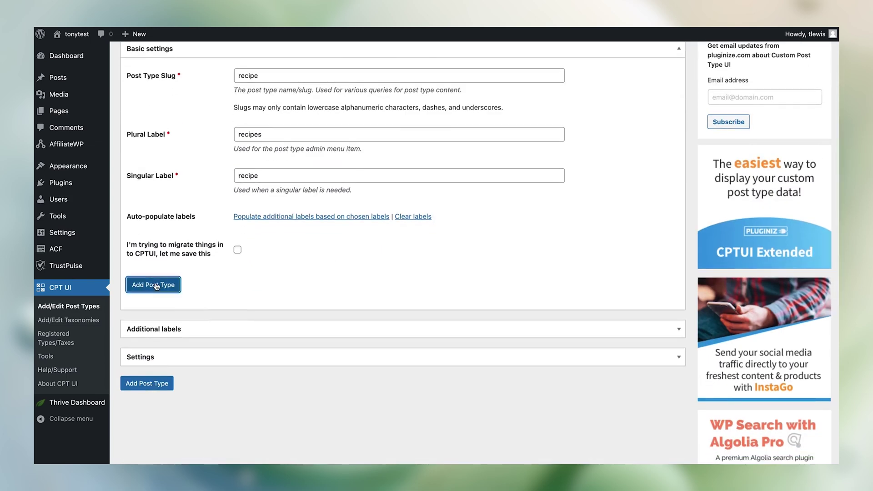
scroll(378, 340, "down", 4)
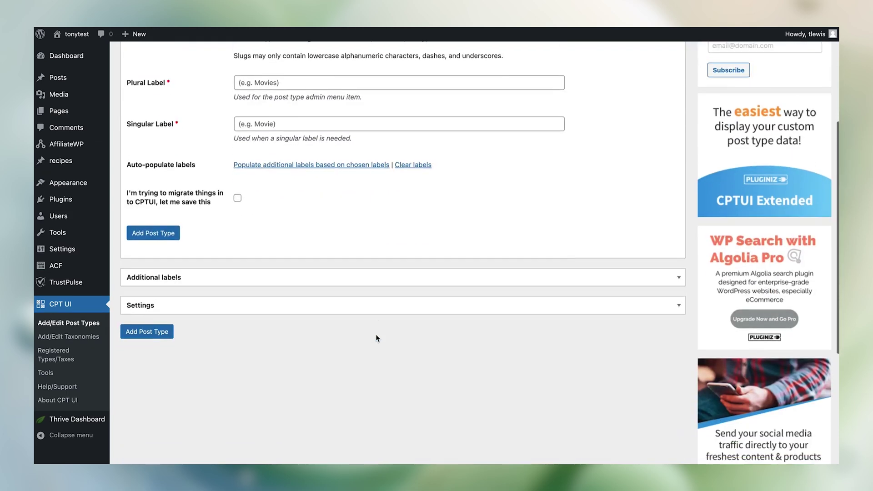
scroll(377, 338, "up", 5)
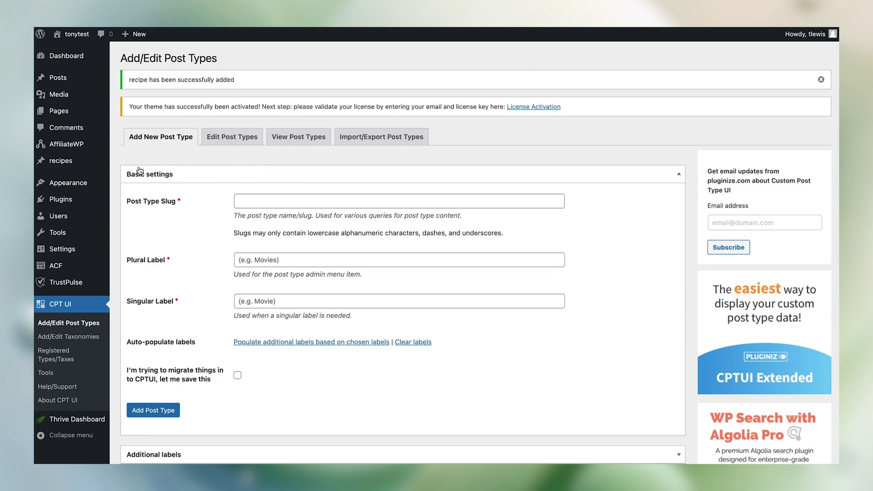
mouse_move(78, 165)
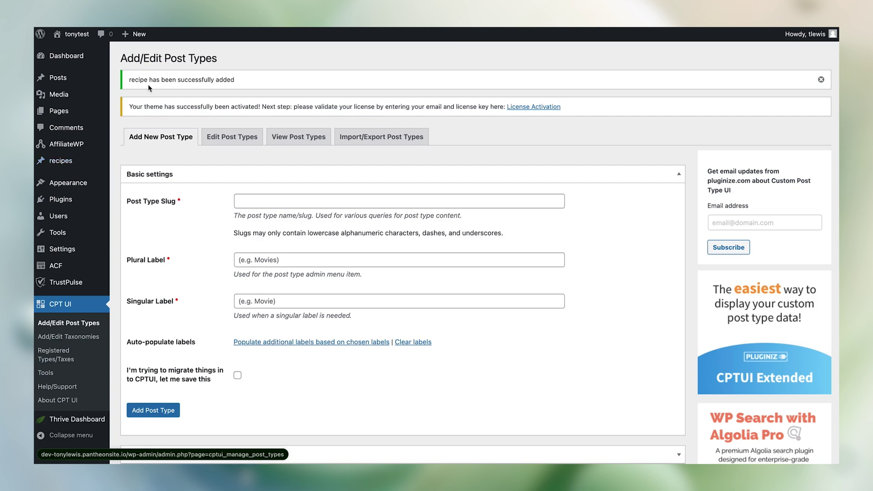
mouse_move(81, 81)
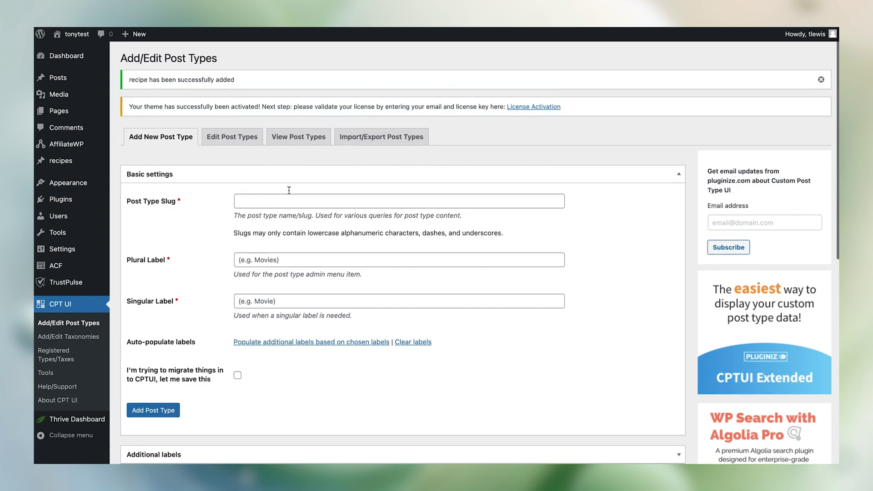
Open the recipe post type for editing and expand its Additional labels
left_click(240, 141)
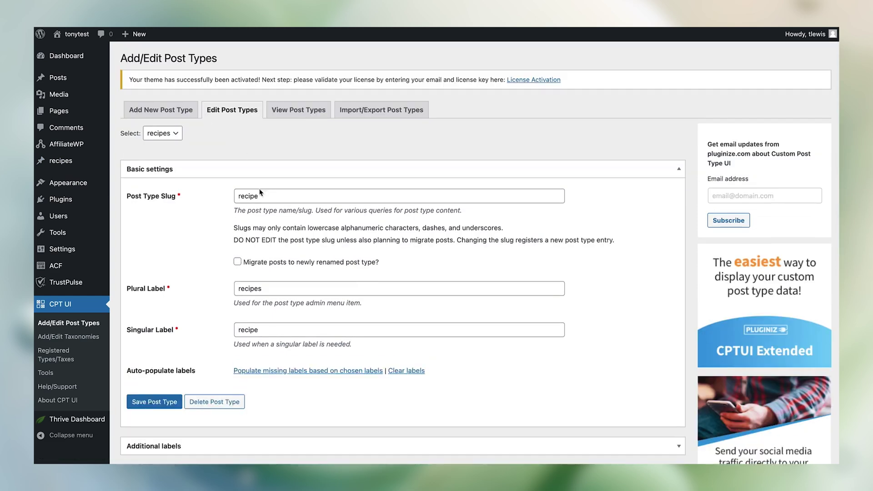
scroll(280, 278, "down", 3)
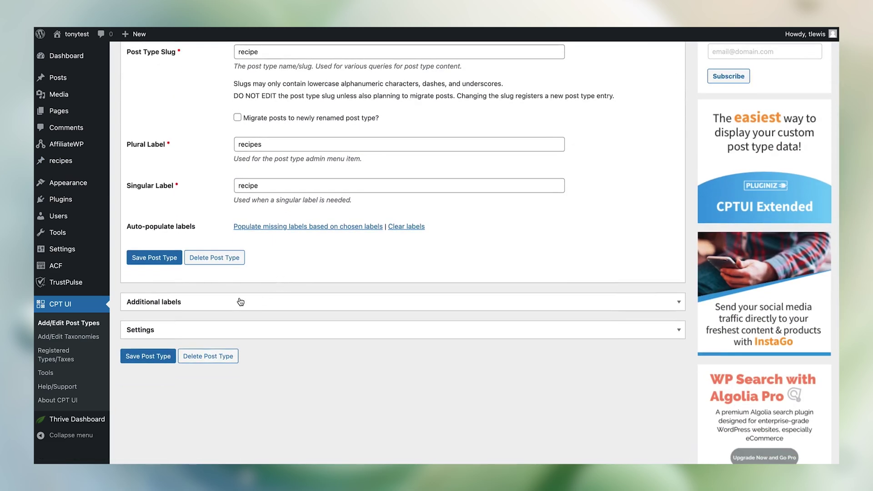
left_click(219, 306)
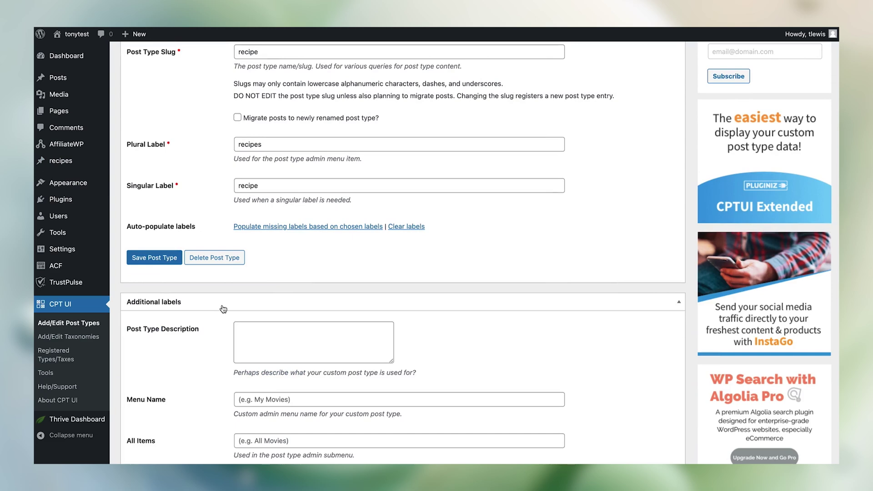
scroll(224, 310, "down", 1)
scroll(241, 328, "down", 3)
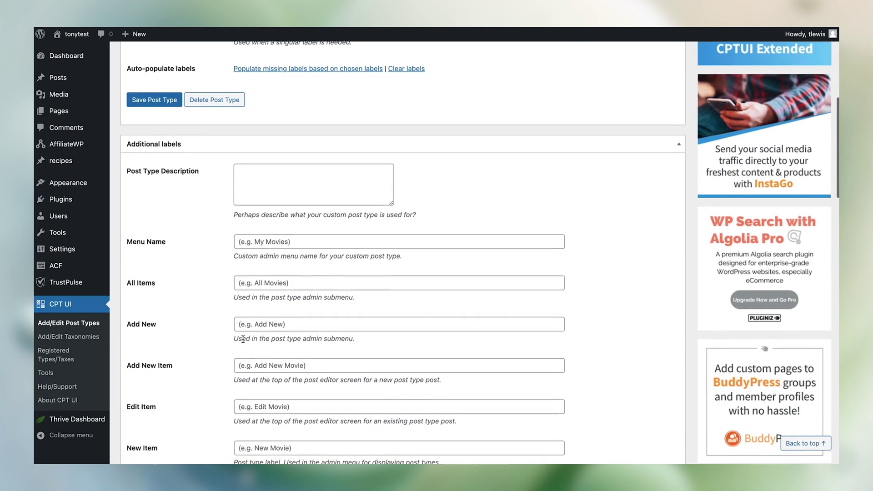
scroll(244, 339, "down", 3)
scroll(243, 339, "up", 3)
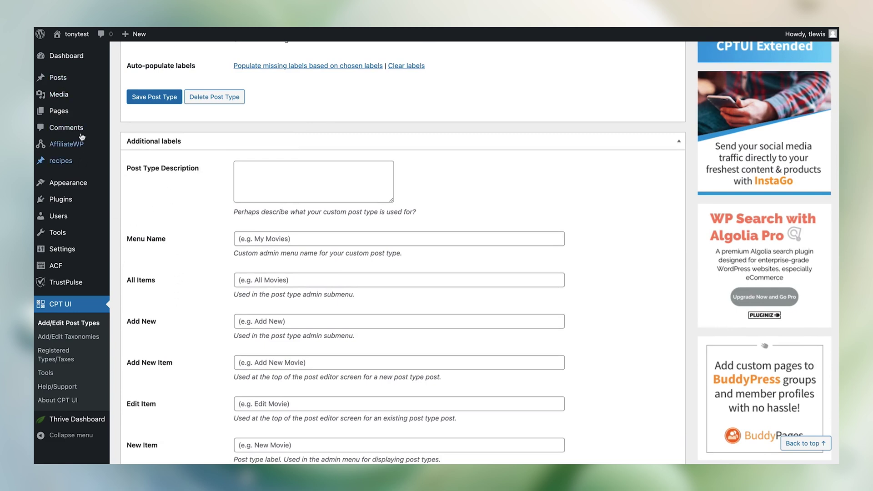
Review the additional label fields, then collapse Additional labels again
scroll(179, 246, "down", 10)
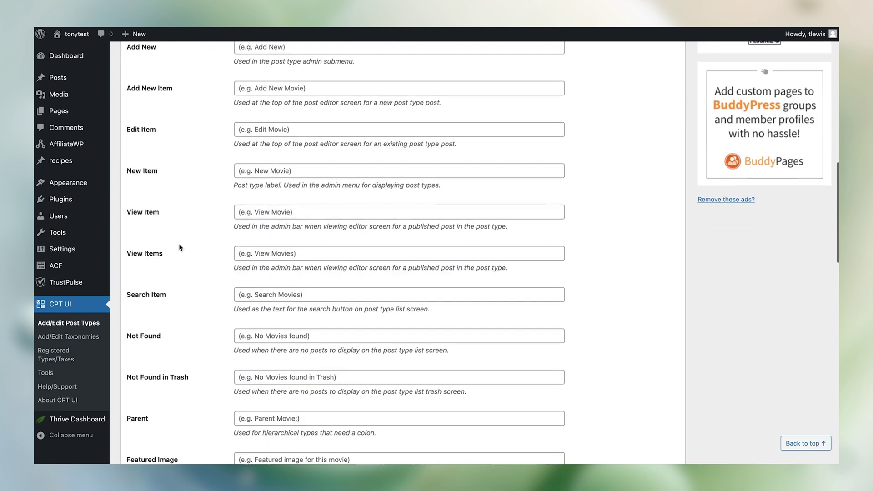
scroll(178, 244, "down", 13)
scroll(178, 244, "up", 1)
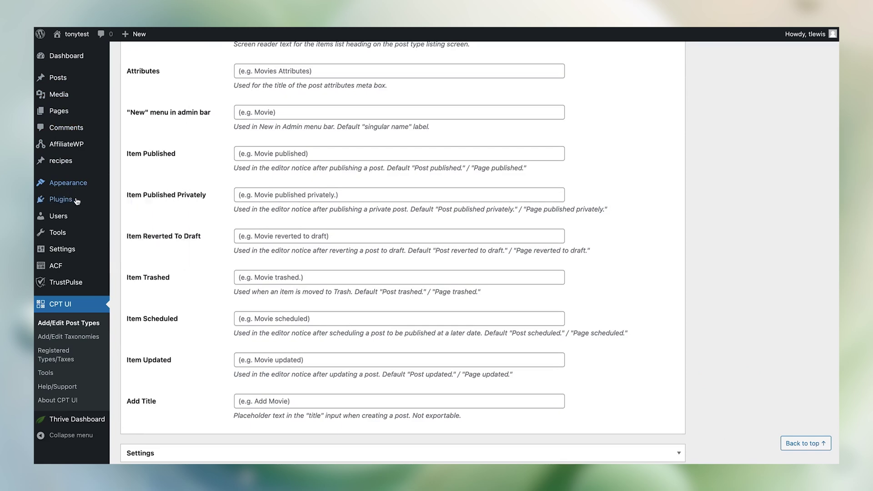
mouse_move(62, 206)
scroll(227, 236, "up", 15)
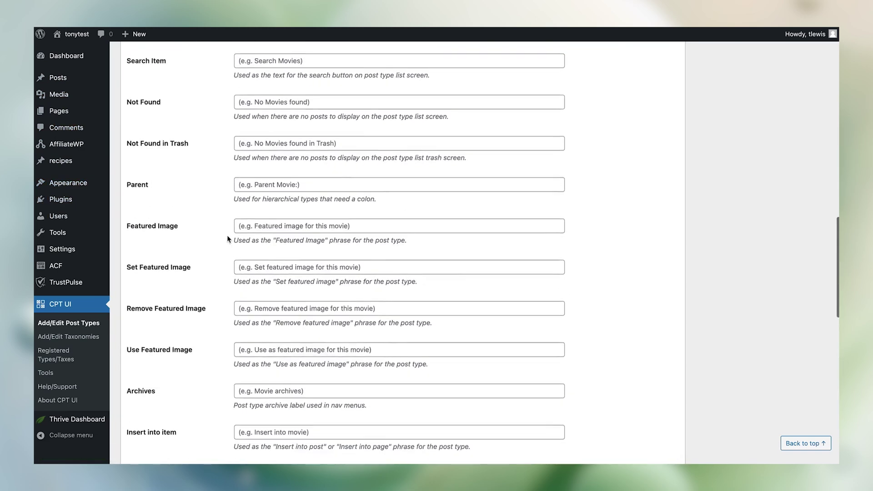
scroll(228, 236, "up", 8)
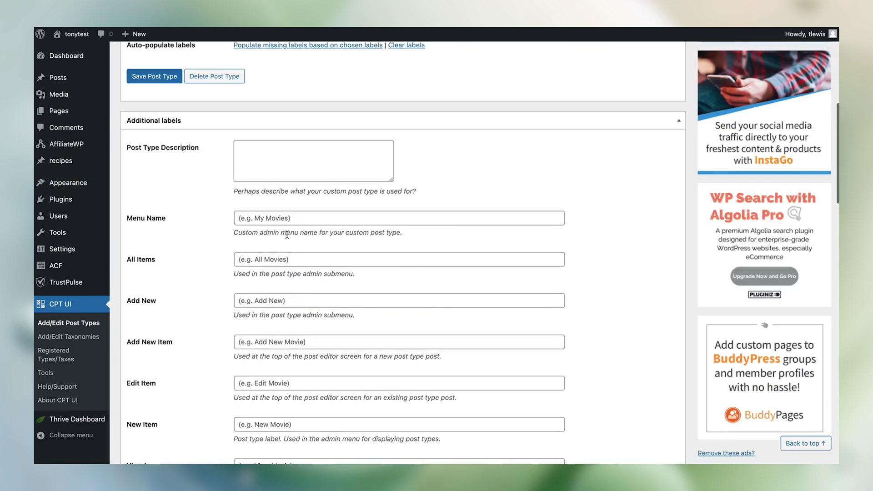
left_click(291, 213)
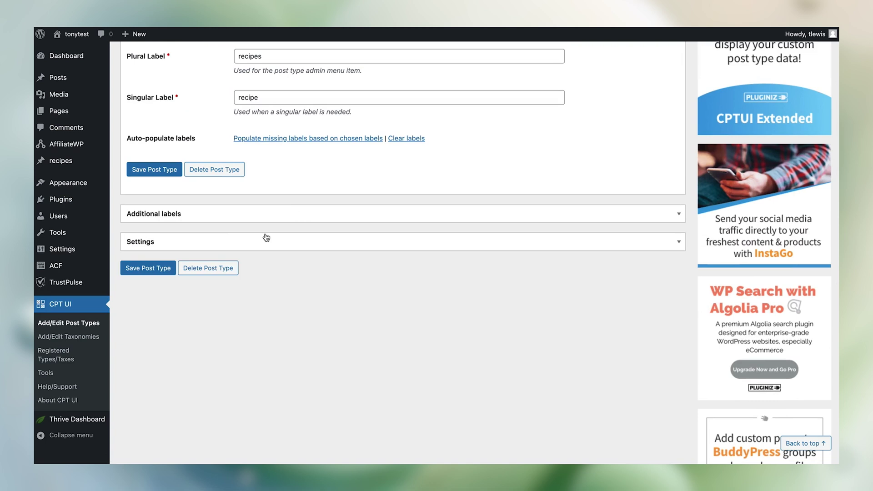
In the recipe post type's settings, change Has Archive from False to True
left_click(311, 248)
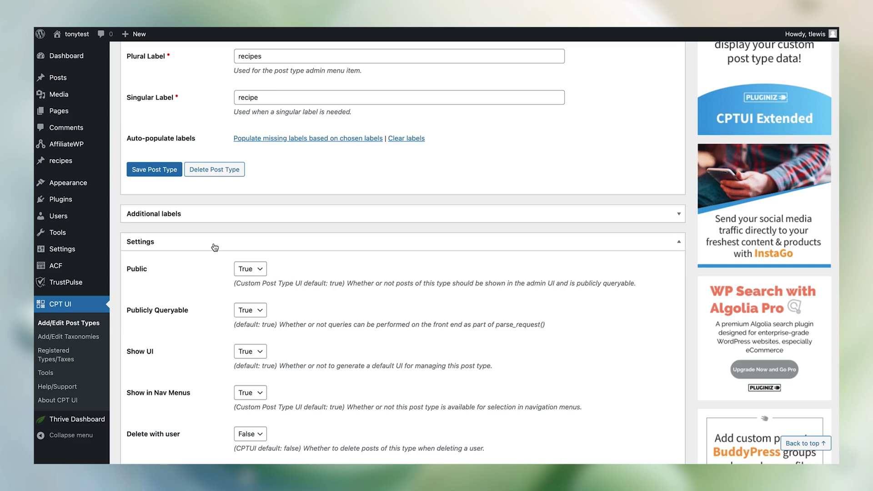
scroll(214, 248, "down", 3)
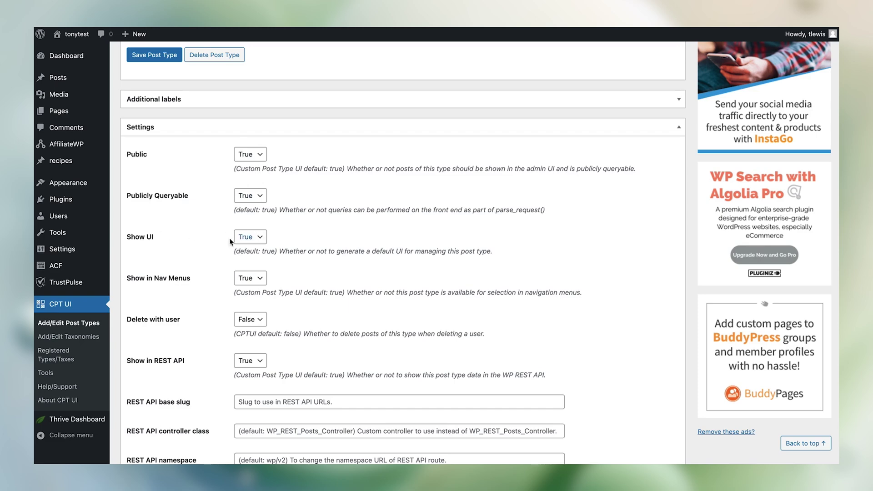
scroll(231, 241, "down", 2)
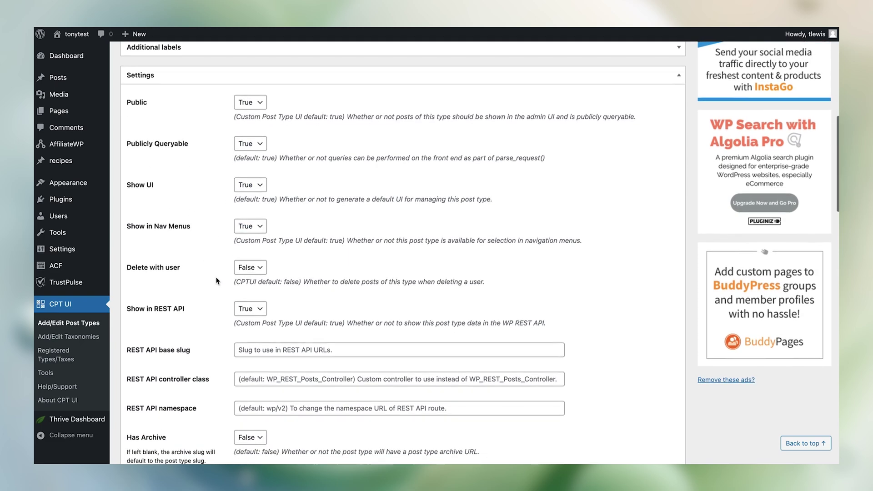
scroll(217, 280, "down", 5)
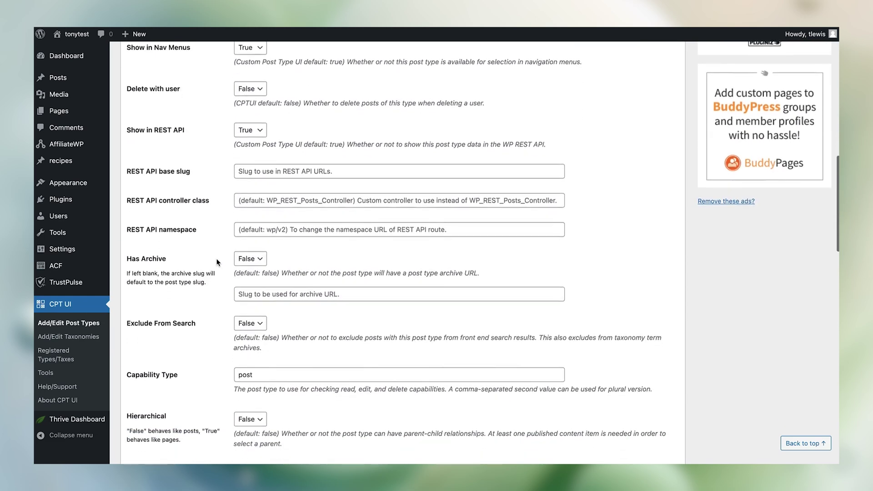
scroll(217, 262, "down", 2)
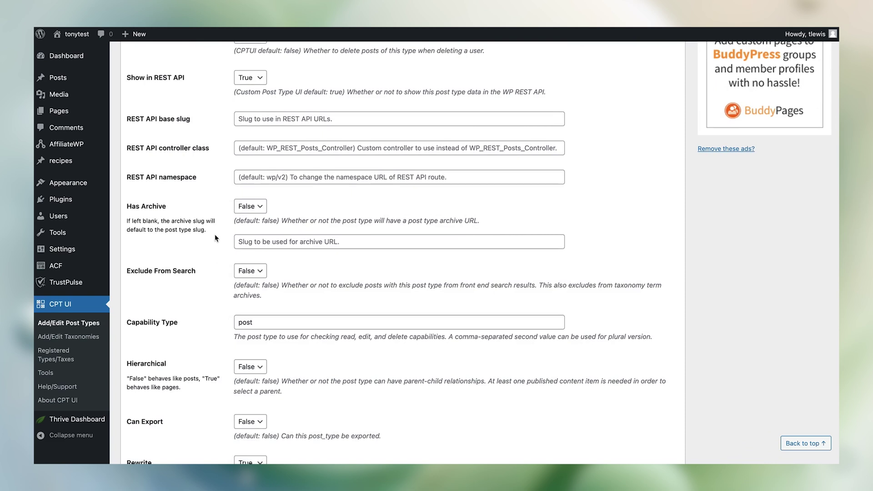
left_click_drag(173, 207, 131, 207)
left_click(249, 206)
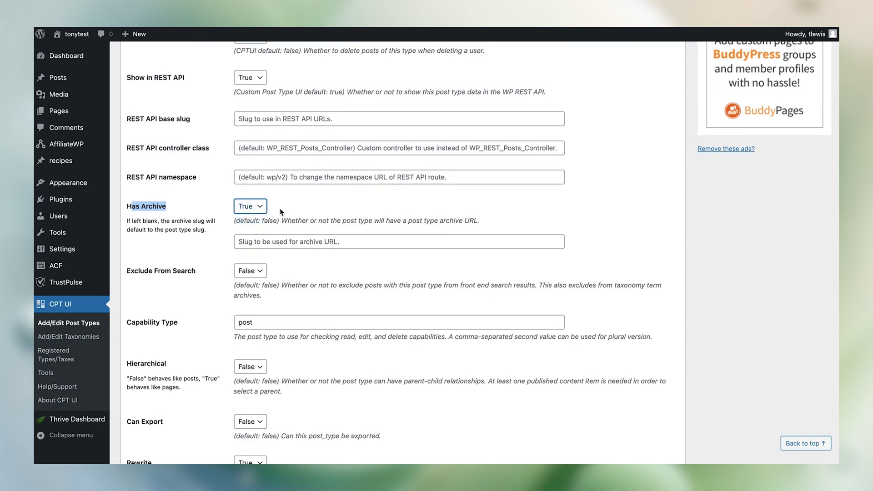
Point out the Has Archive setting, now True, on the post type form
left_click(306, 208)
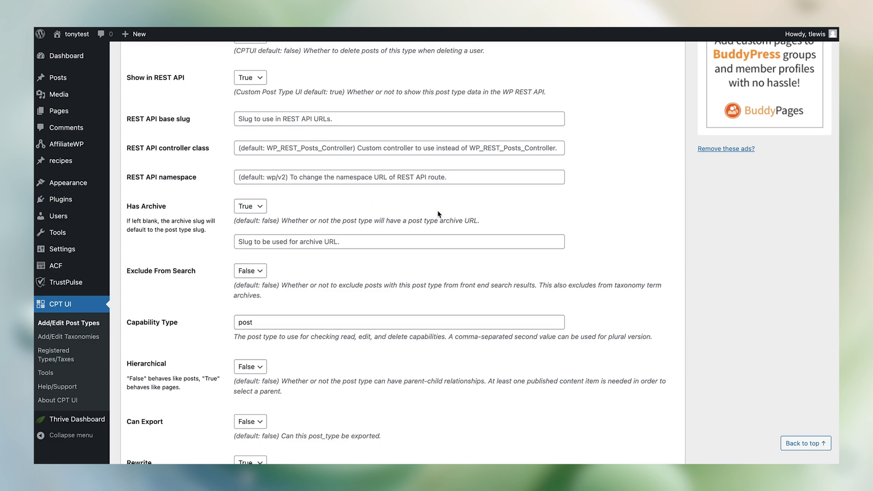
scroll(439, 213, "up", 1)
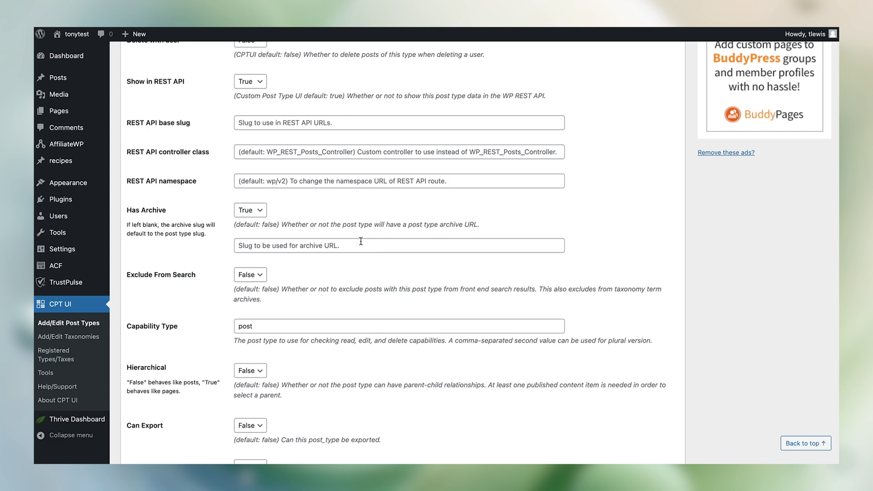
triple_click(146, 207)
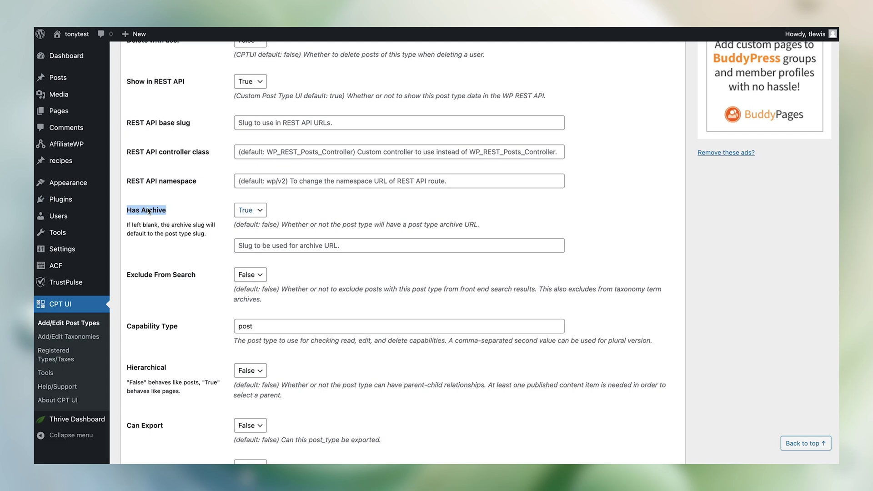
left_click(148, 210)
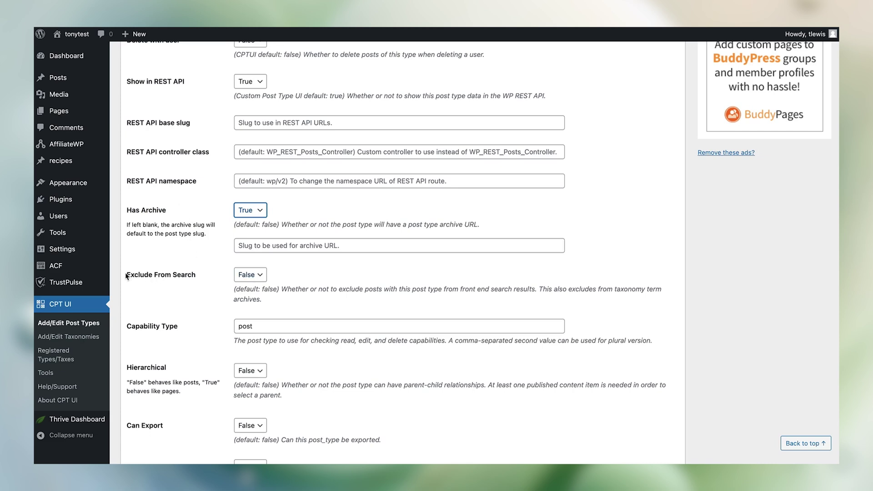
left_click_drag(136, 276, 182, 276)
left_click(243, 275)
Save the recipe post type
scroll(220, 286, "down", 10)
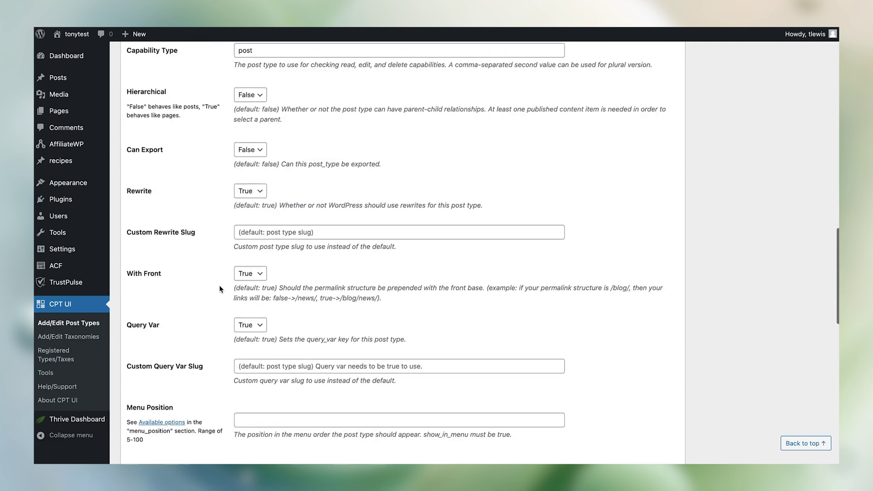
scroll(220, 290, "down", 10)
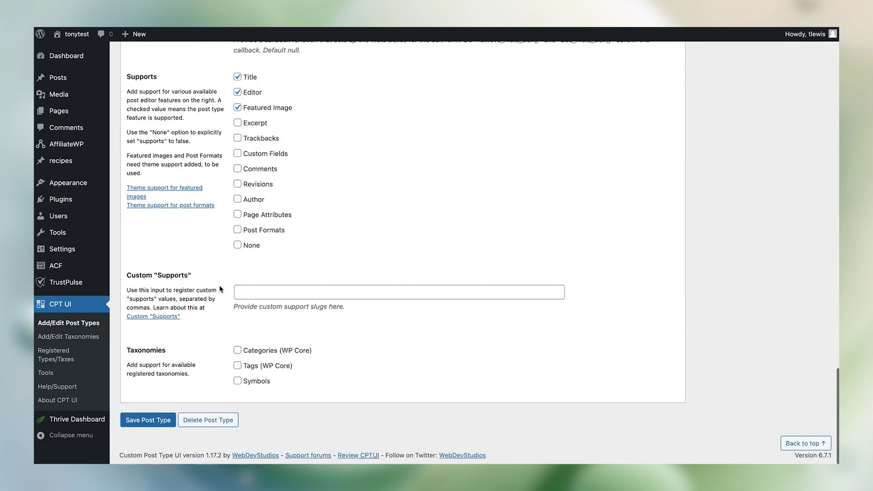
left_click(129, 423)
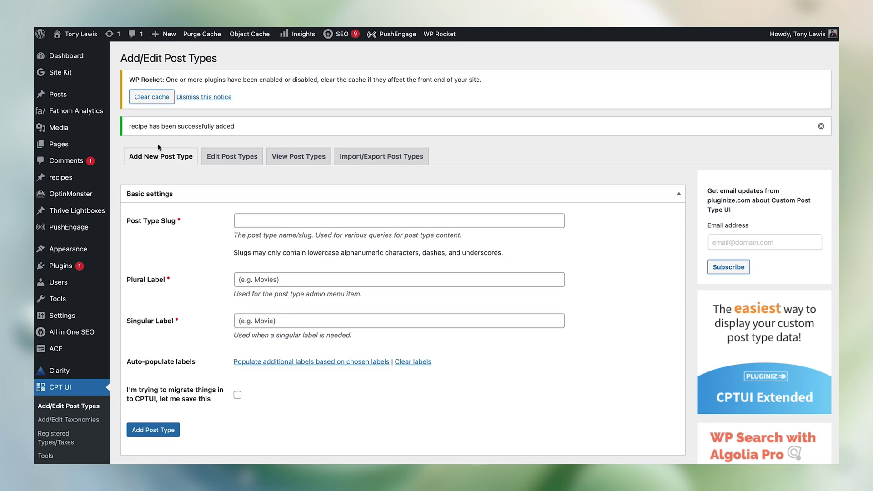
Create a new recipe titled 'Colombian Carnitas Empanada' and save it as a draft
mouse_move(69, 183)
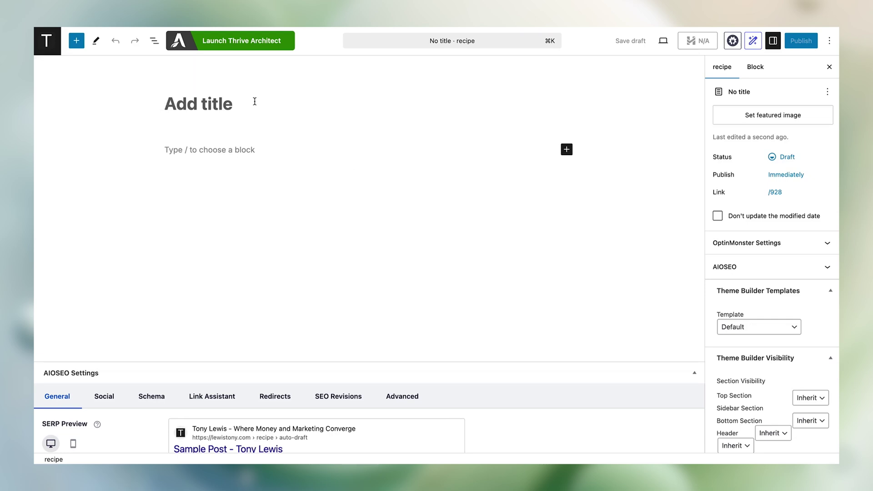
type("Colombian ")
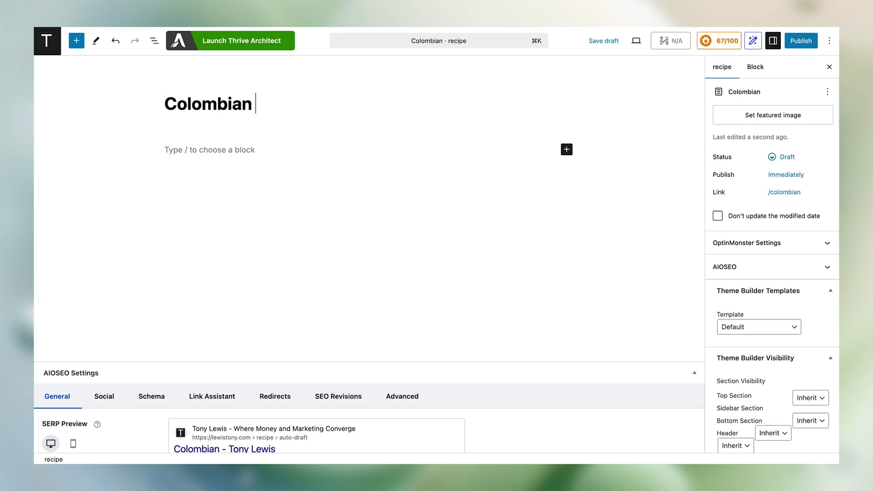
type("Carnitas ")
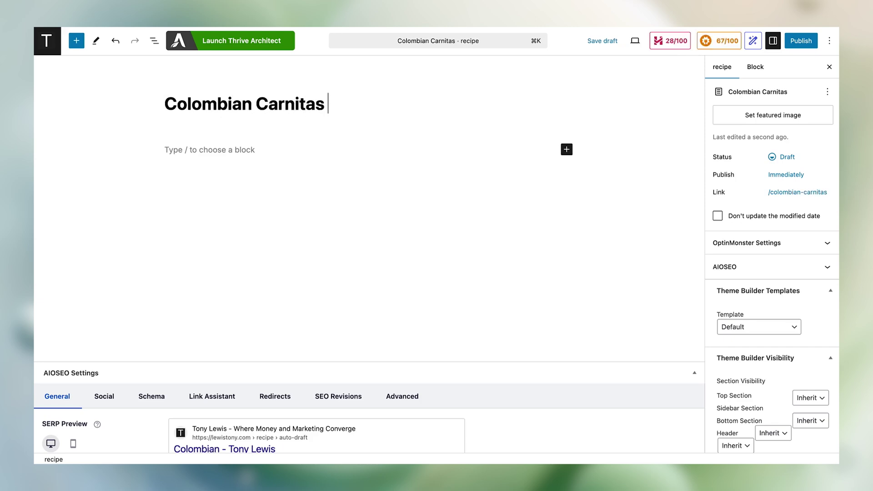
type("Empanada")
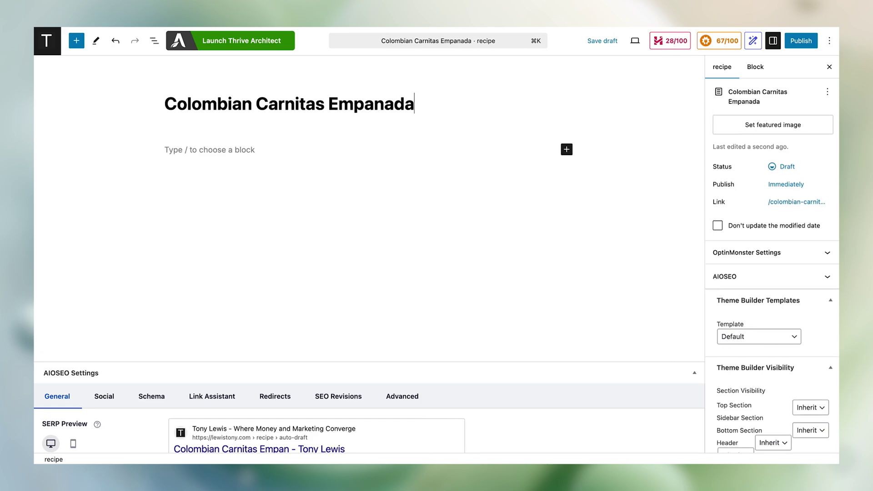
left_click(607, 42)
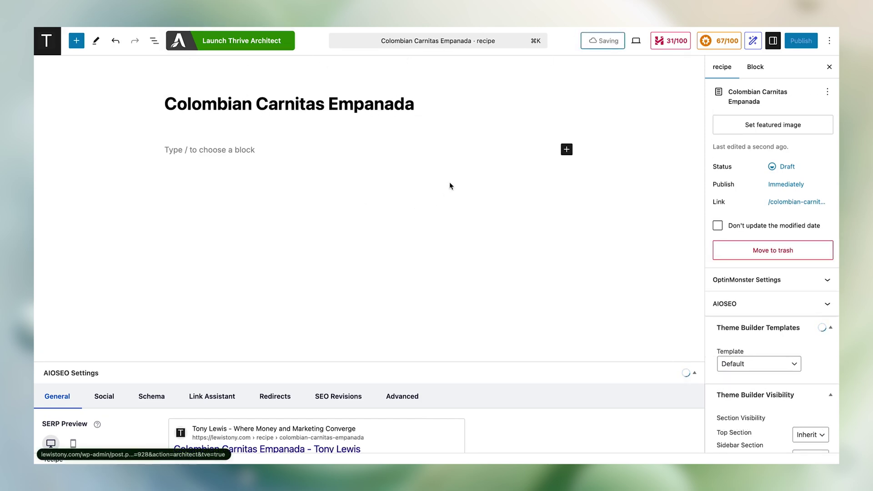
Review the draft's SEO preview path: recipe › colombian-carnitas-empanada
scroll(303, 216, "down", 5)
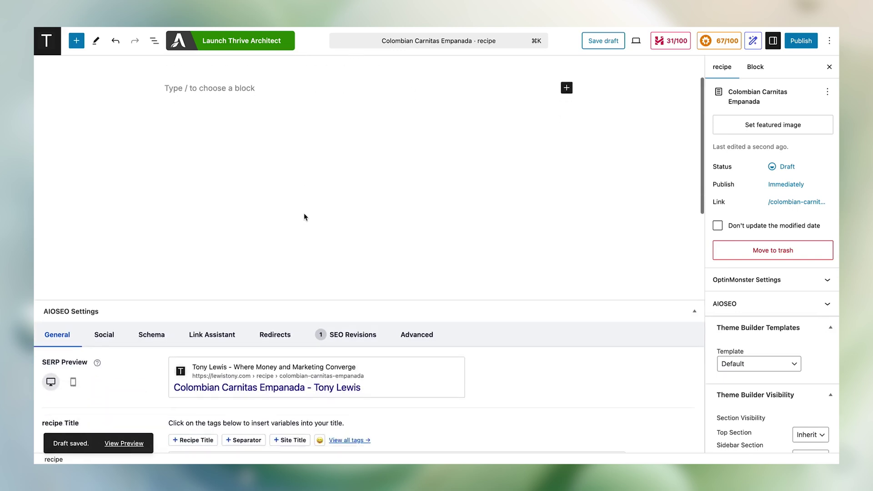
scroll(304, 215, "down", 6)
scroll(304, 212, "up", 3)
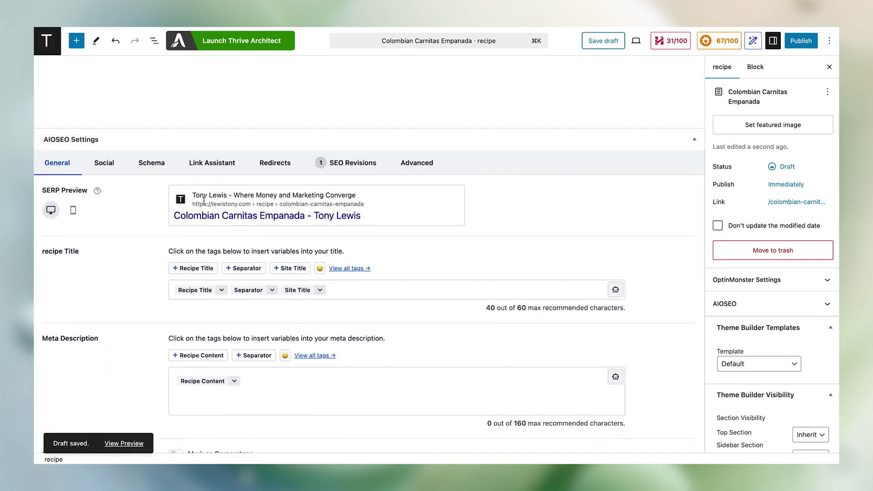
left_click_drag(193, 204, 372, 210)
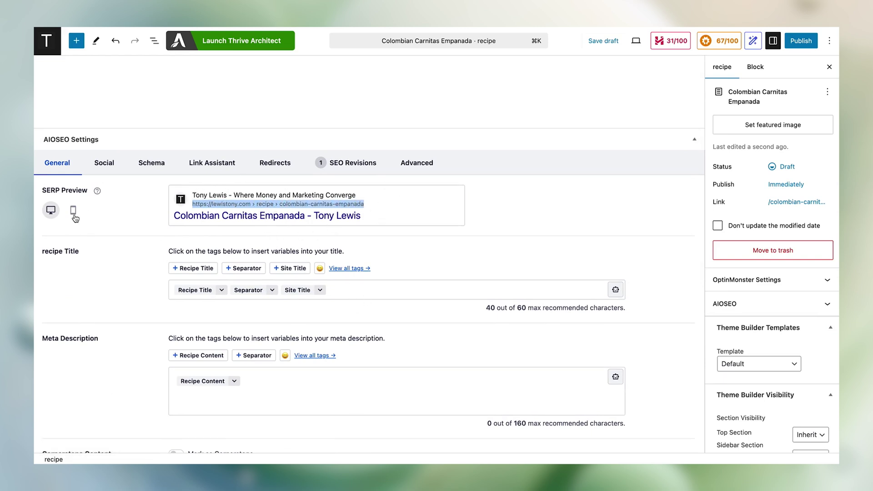
left_click(246, 204)
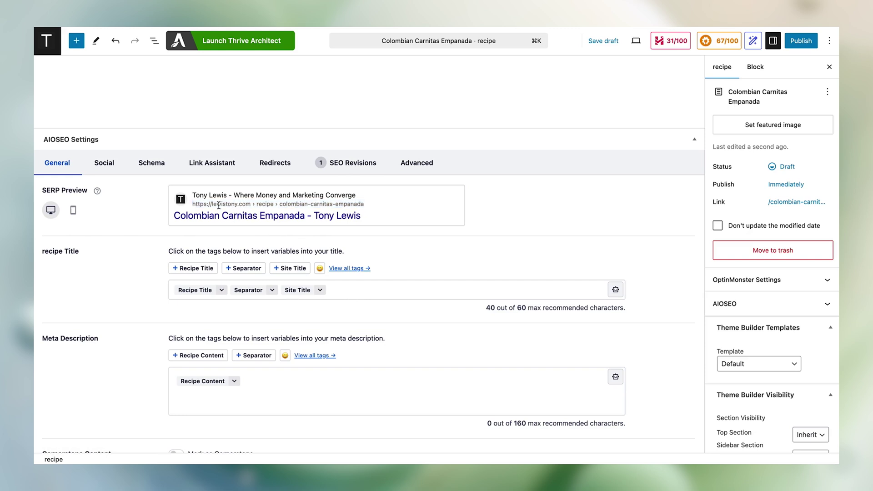
left_click_drag(257, 205, 273, 206)
left_click_drag(276, 204, 367, 207)
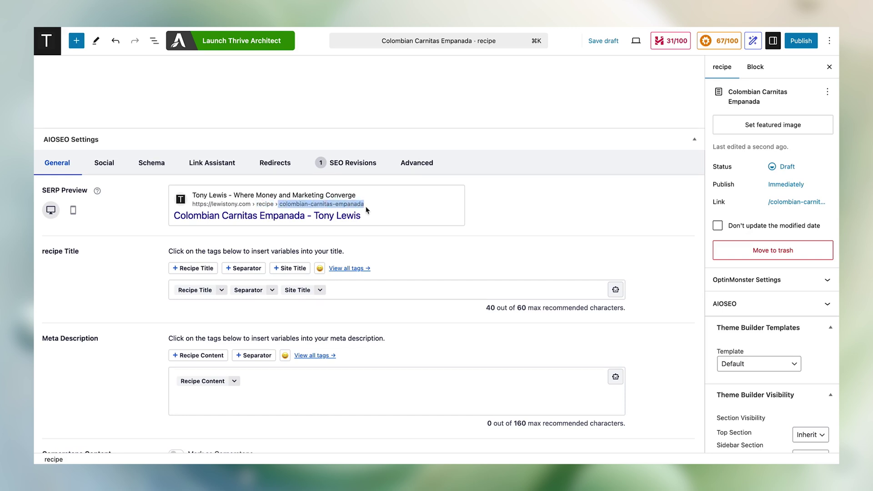
left_click(258, 204)
scroll(287, 194, "up", 5)
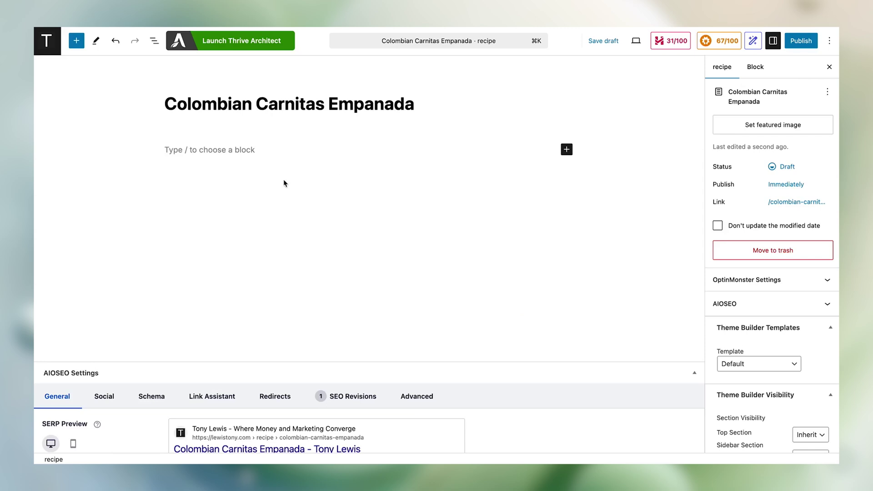
scroll(260, 167, "down", 3)
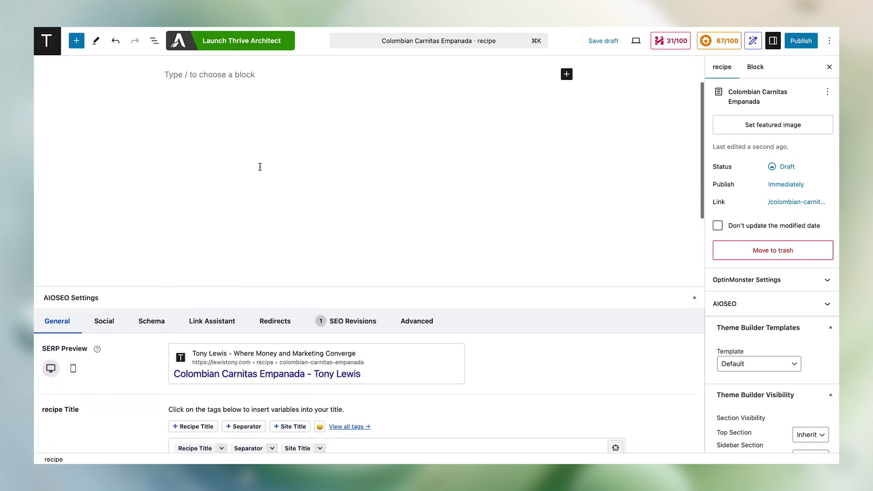
scroll(260, 167, "up", 3)
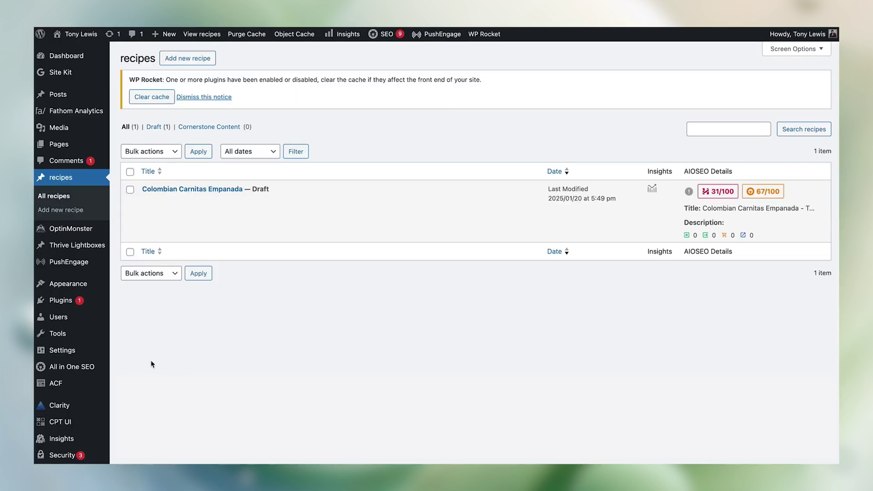
Create an ACF field group titled 'Ingredients' with a Text Area field type
mouse_move(81, 388)
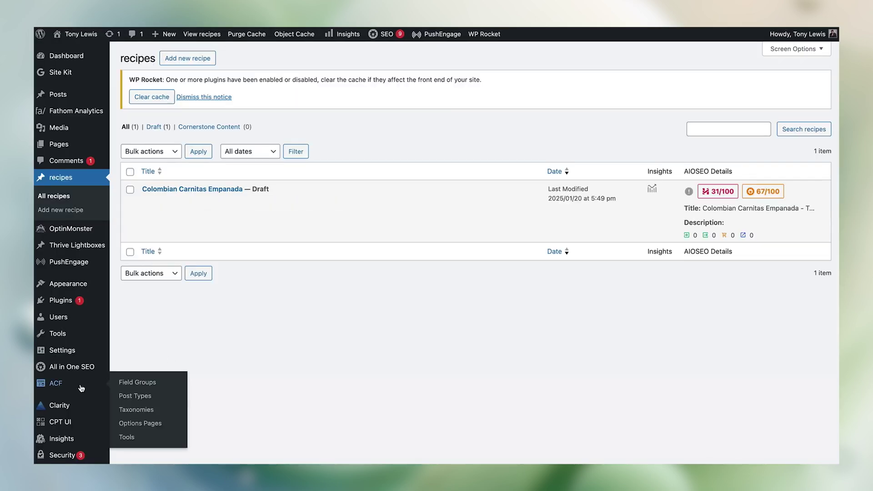
left_click(148, 384)
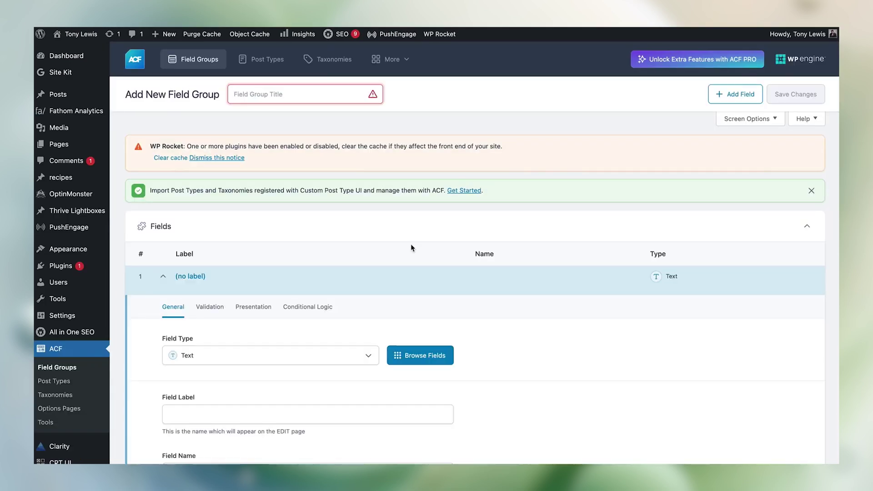
type("Ingredien")
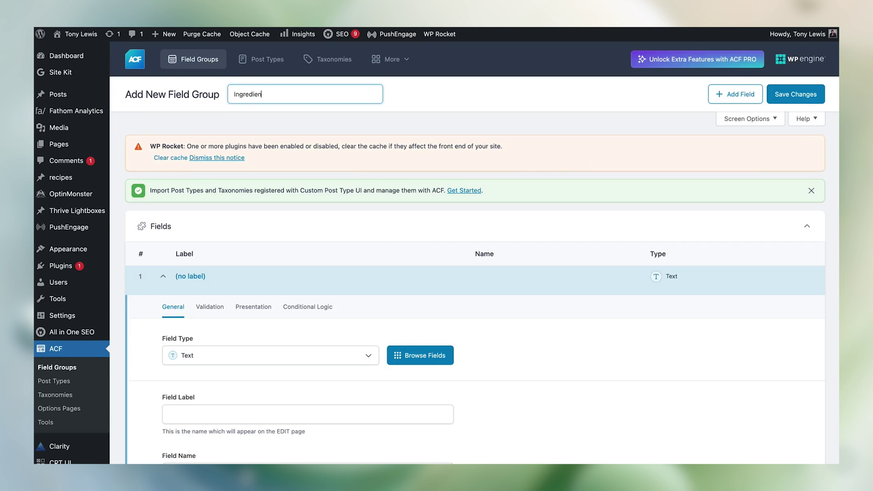
type("ts")
scroll(269, 337, "down", 1)
left_click(268, 301)
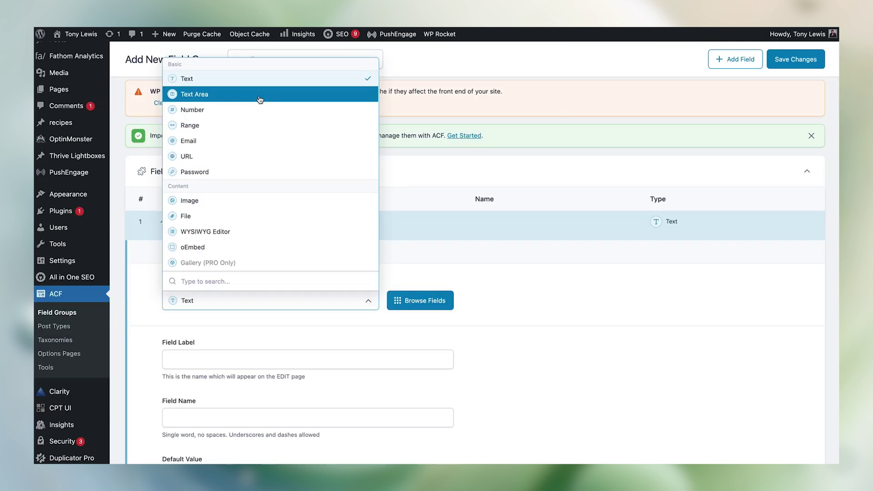
left_click(259, 99)
Set the field's default value to 'Insert your ingredients'
scroll(282, 400, "down", 1)
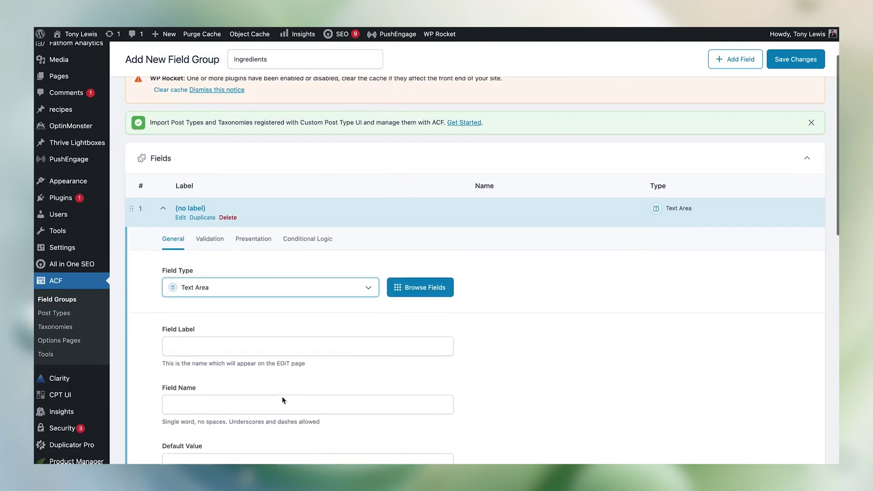
scroll(283, 400, "down", 2)
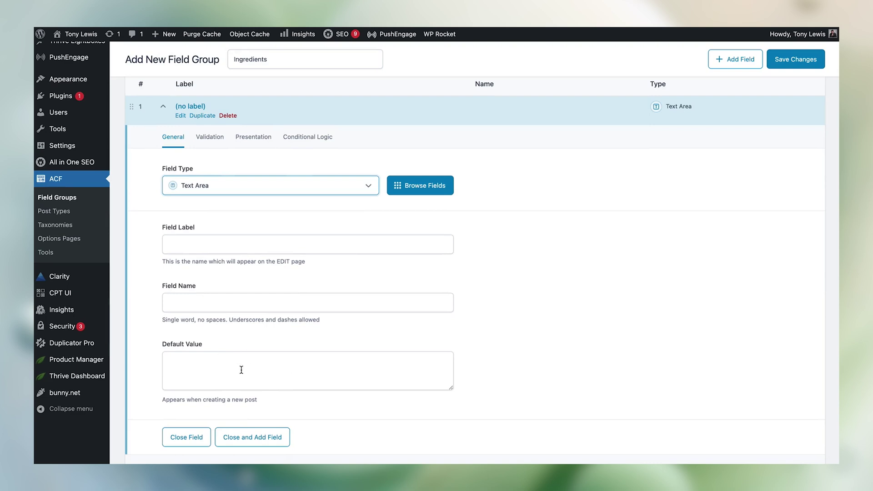
scroll(241, 373, "up", 3)
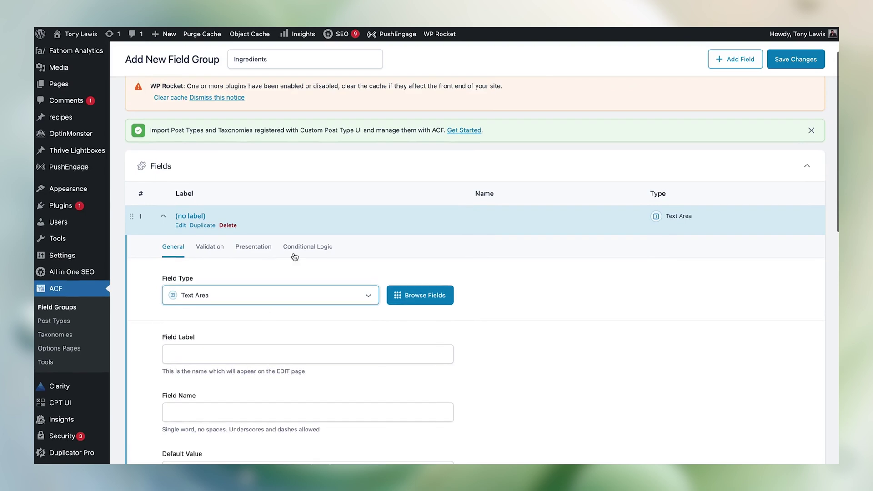
scroll(300, 323, "down", 2)
scroll(309, 329, "down", 1)
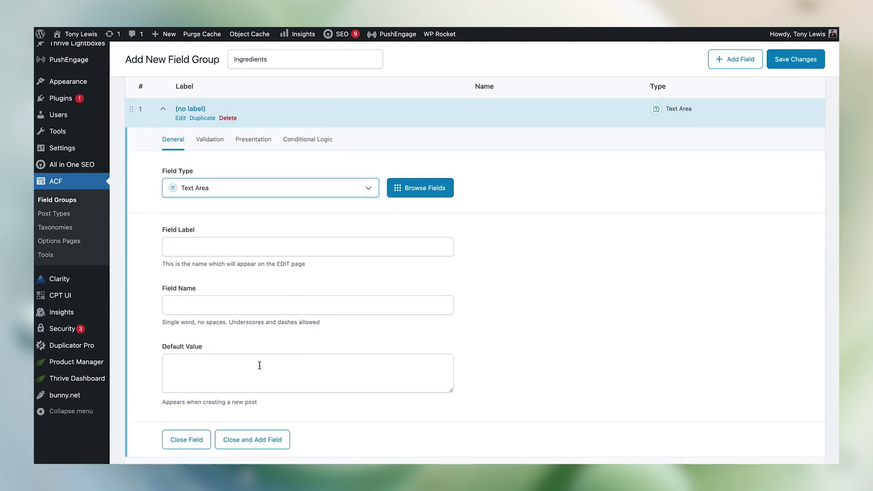
left_click(221, 369)
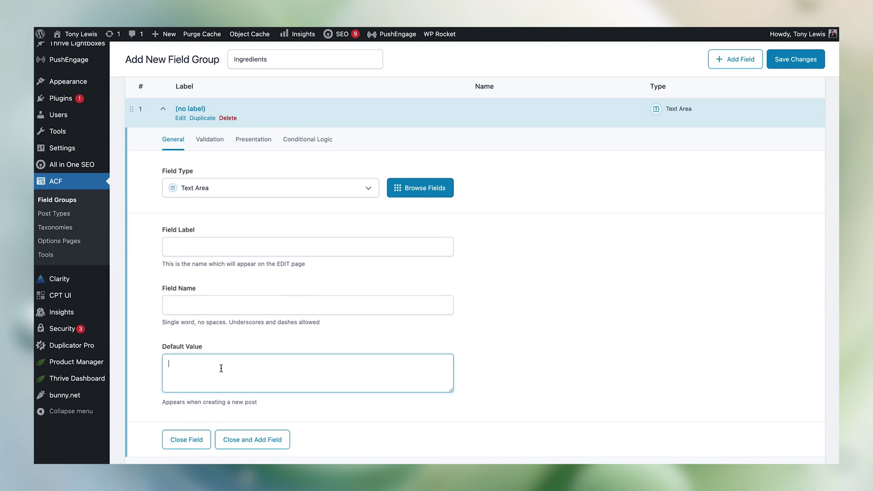
type("Insert your ingredients")
Give the field the label and name 'ingredients'
left_click(290, 241)
type("inr")
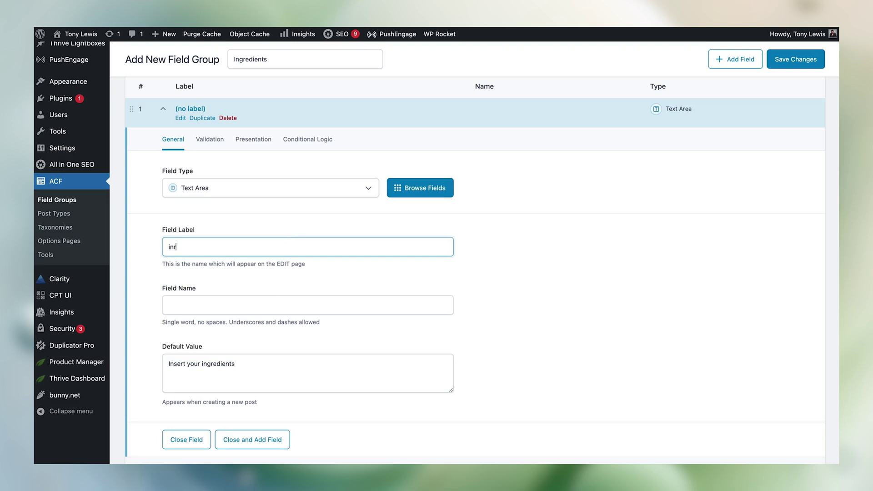
type("gredients")
key("ctrl+a")
key("ctrl+c")
left_click(282, 302)
key("ctrl+v")
key("ctrl+a")
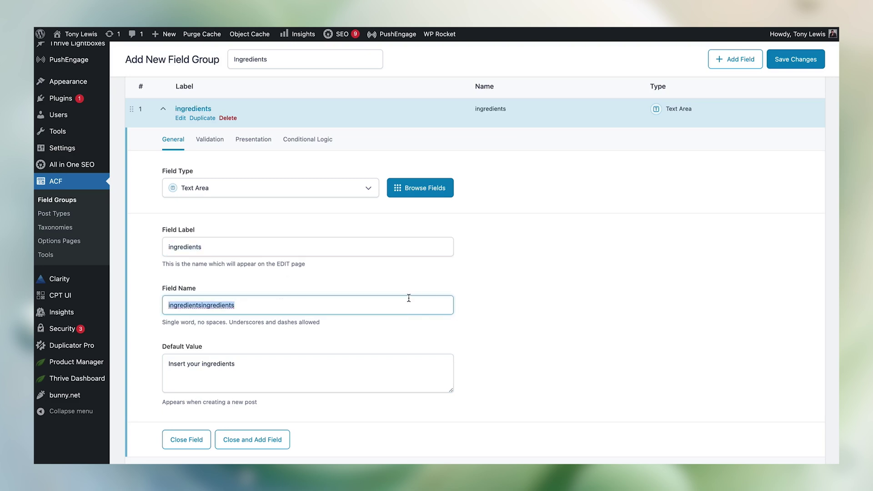
key("ctrl+v")
scroll(478, 321, "down", 3)
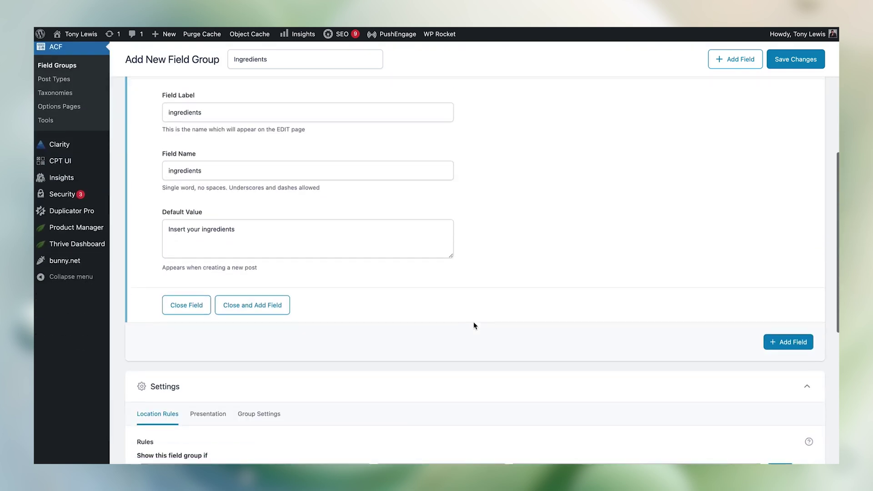
scroll(430, 307, "up", 4)
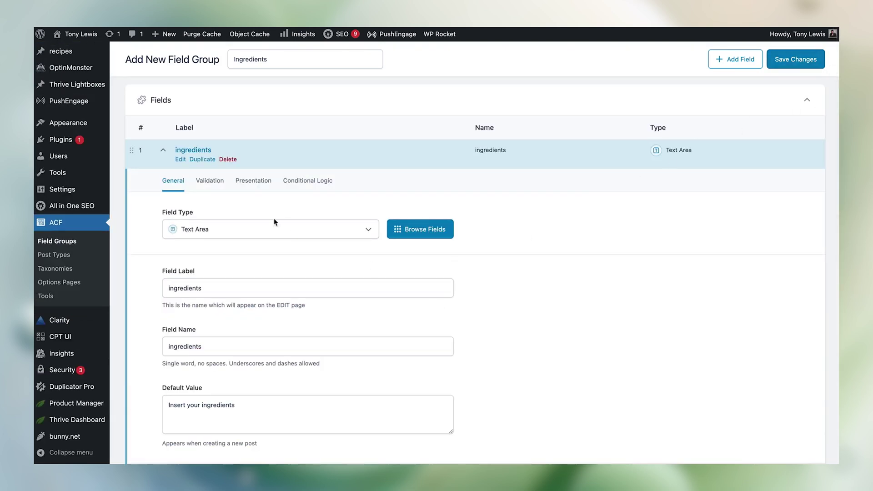
scroll(326, 287, "down", 2)
Set the location rule to Post Type is equal to recipe and save the group
scroll(325, 286, "down", 5)
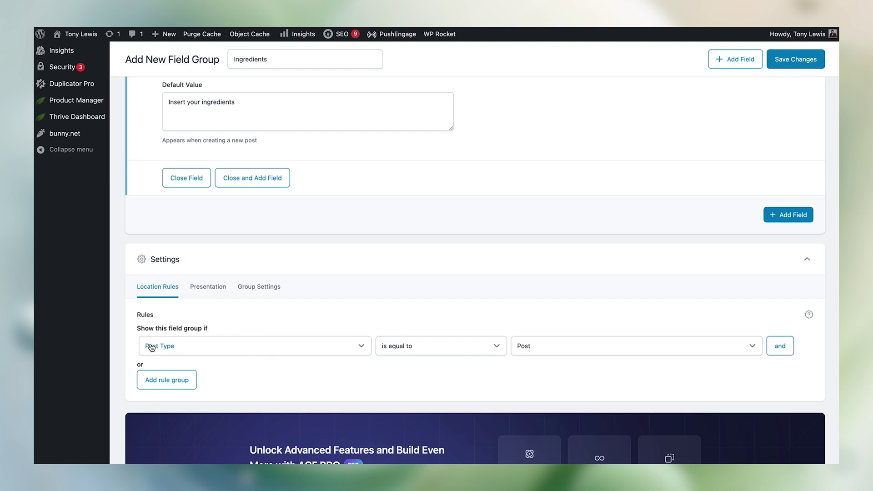
left_click(558, 348)
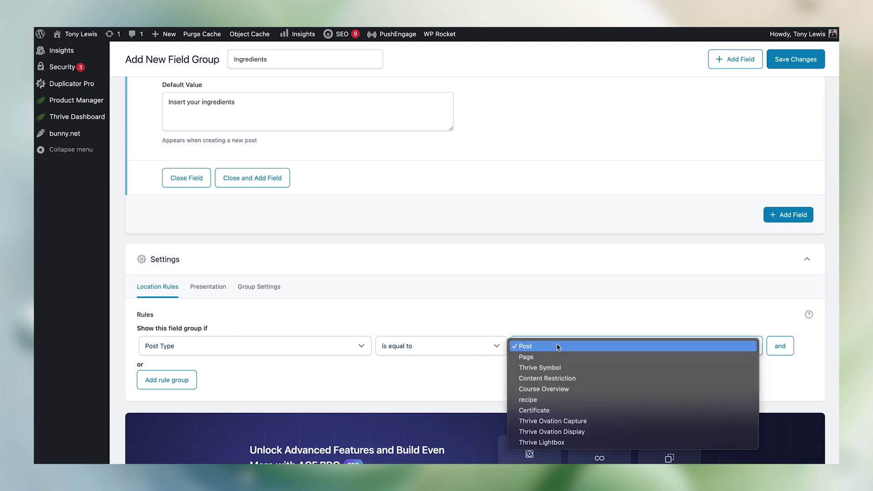
left_click(558, 405)
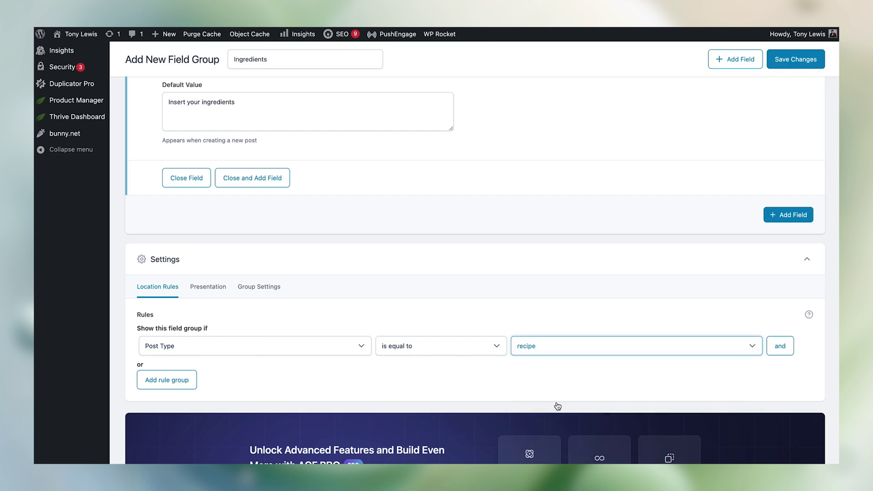
scroll(761, 313, "down", 4)
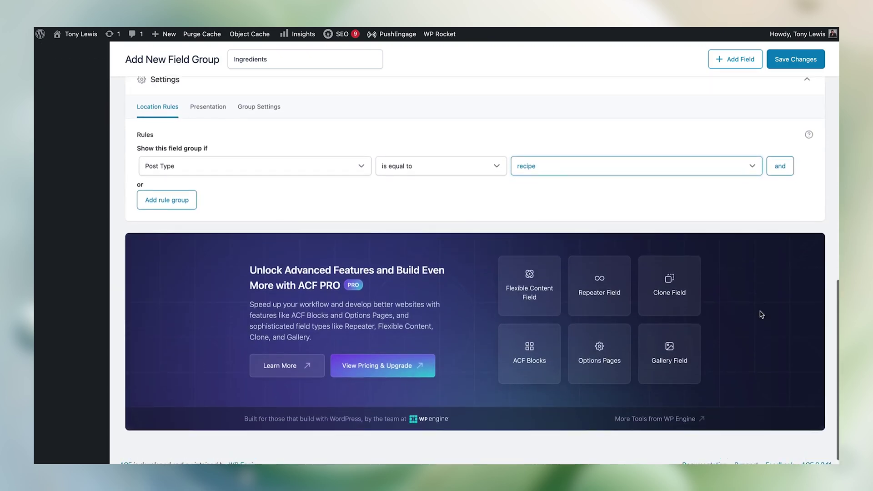
scroll(760, 312, "up", 8)
left_click(794, 94)
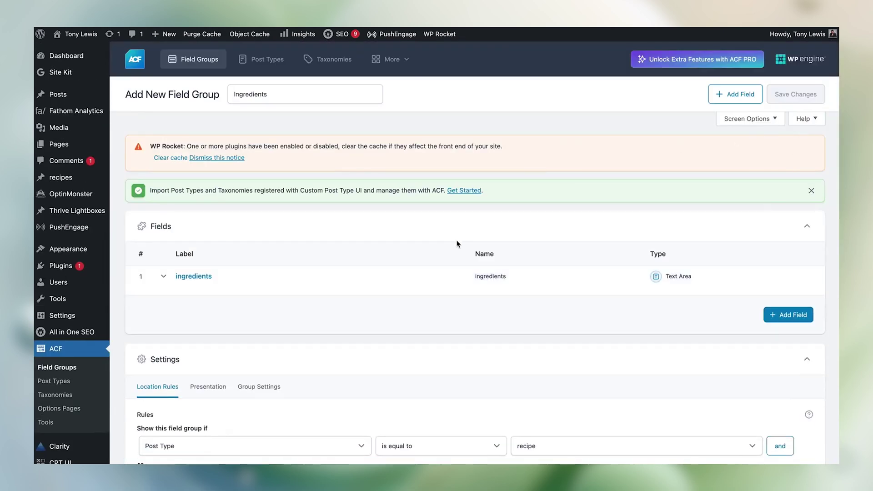
Open the Colombian Carnitas Empanada recipe for editing
mouse_move(79, 179)
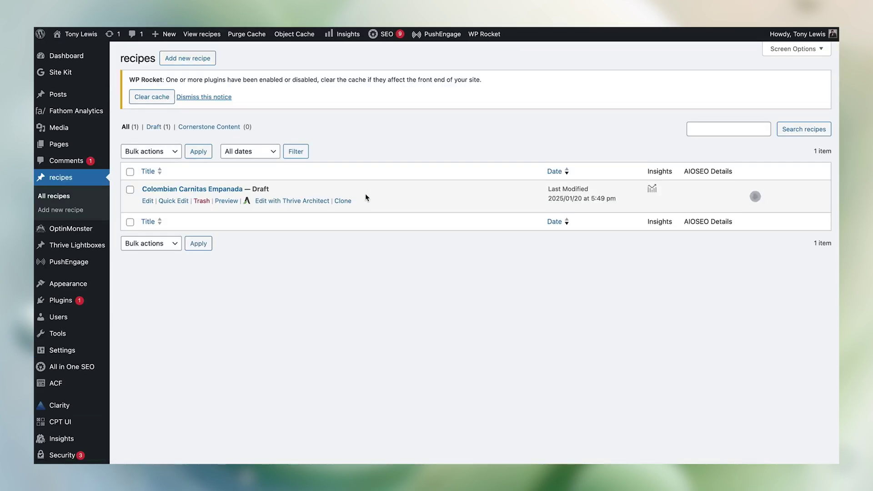
left_click(149, 202)
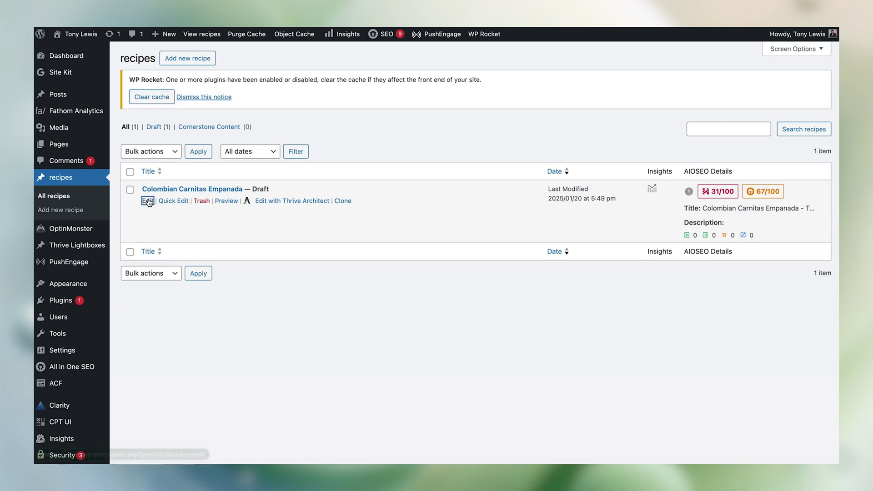
scroll(302, 282, "down", 15)
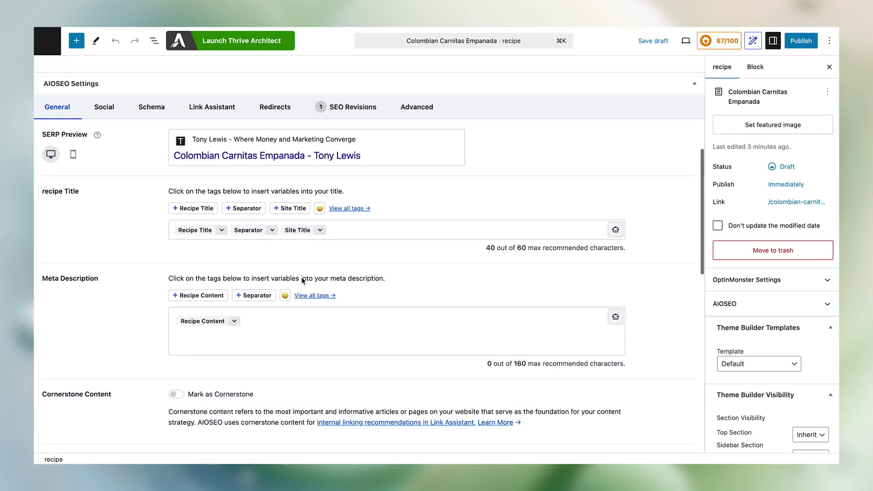
scroll(132, 261, "up", 3)
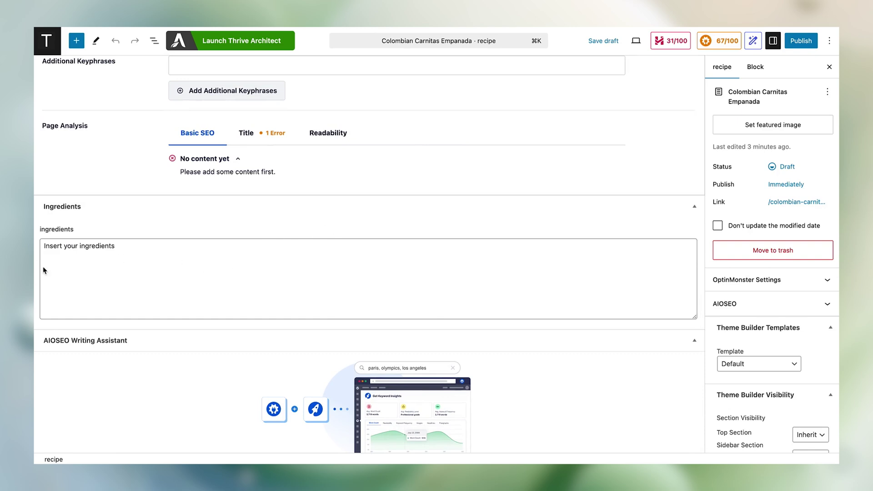
Fill the Ingredients field with carnitas, tomatoe, onion, bread and salt, and save the draft
double_click(135, 252)
triple_click(135, 252)
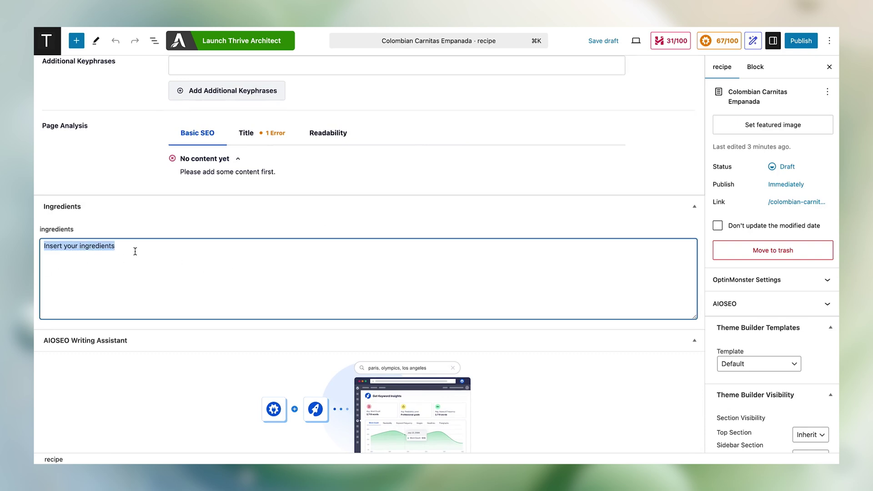
type("carnitas")
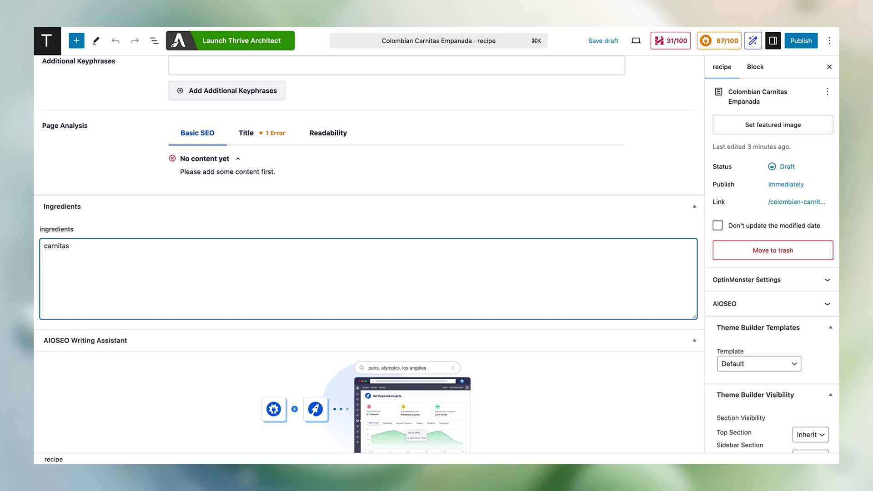
type("tomat")
type("oe onion ")
type("bread")
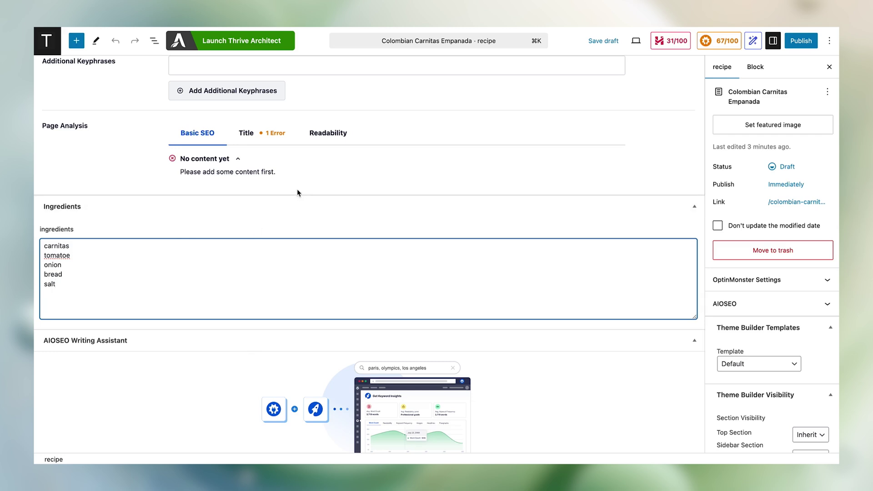
left_click(607, 43)
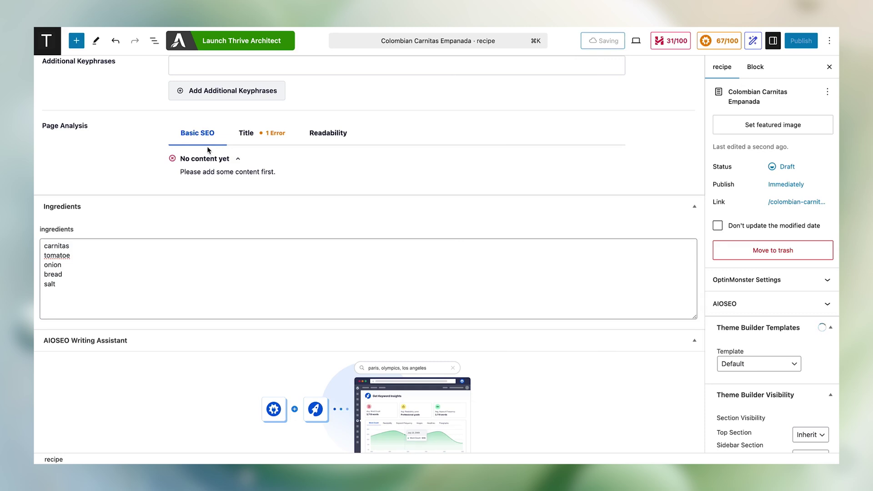
Open the Colombian Carnitas Empanada post in Thrive Architect and browse the element library
left_click(261, 45)
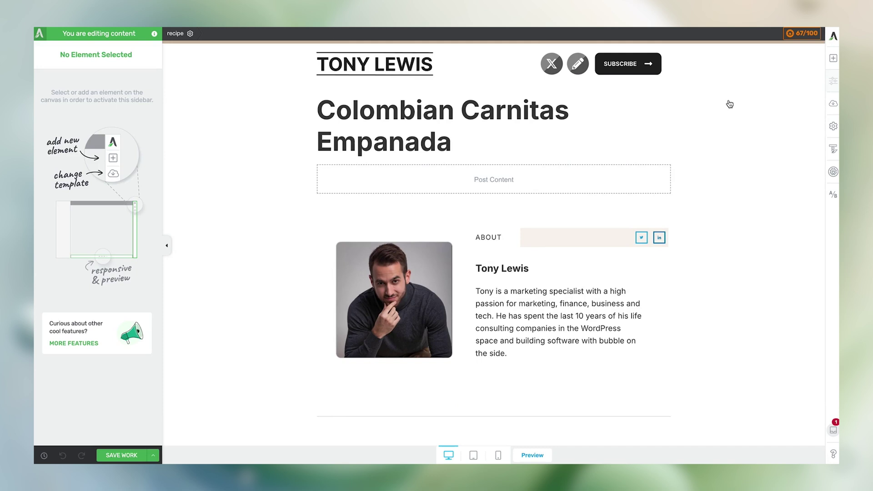
left_click(834, 58)
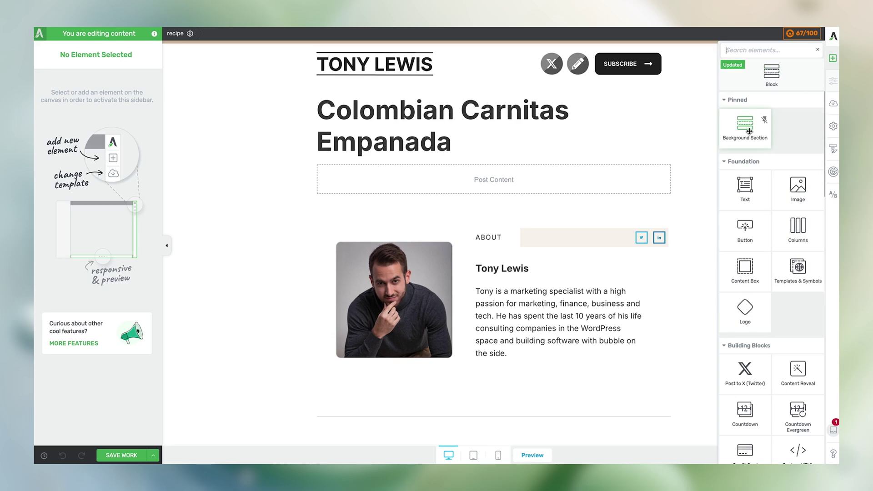
scroll(750, 328, "down", 10)
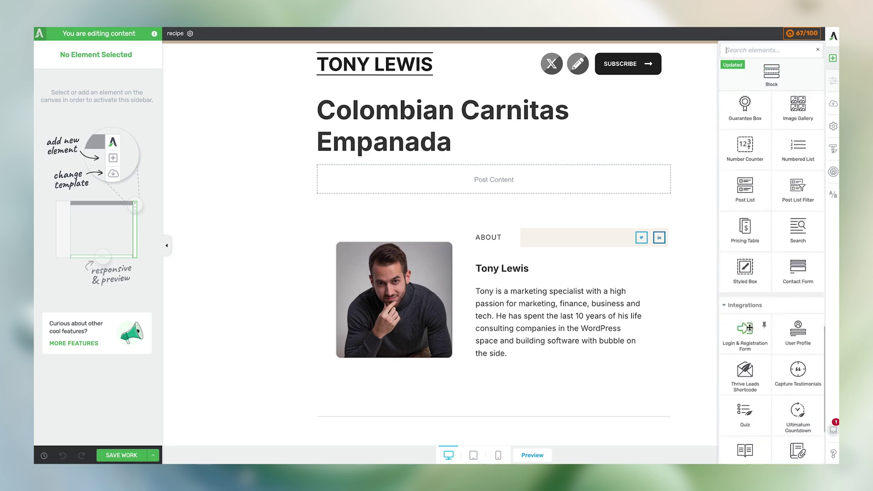
scroll(750, 327, "up", 10)
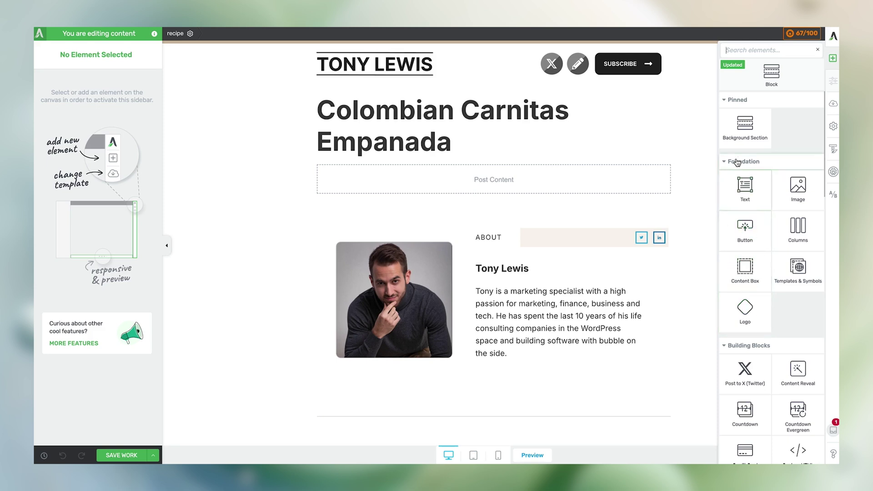
Replace Post Content with a Background Section holding a Content Box and a Text element
left_click_drag(741, 136, 610, 181)
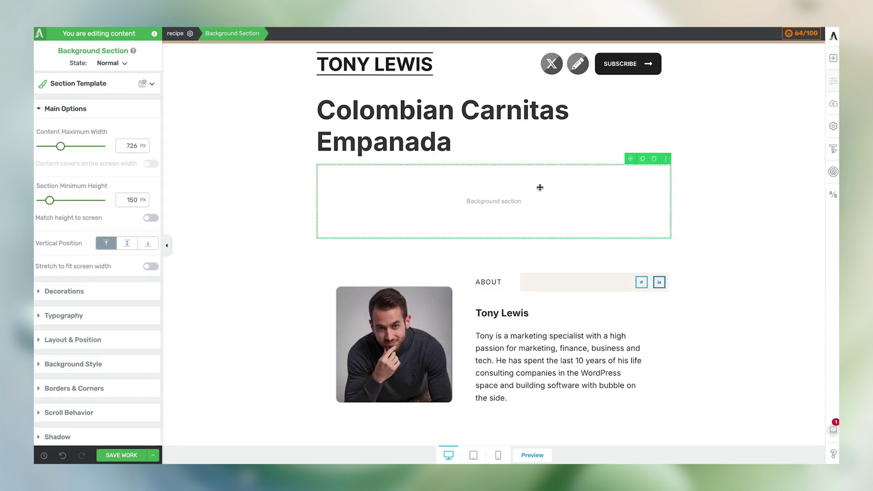
left_click(833, 57)
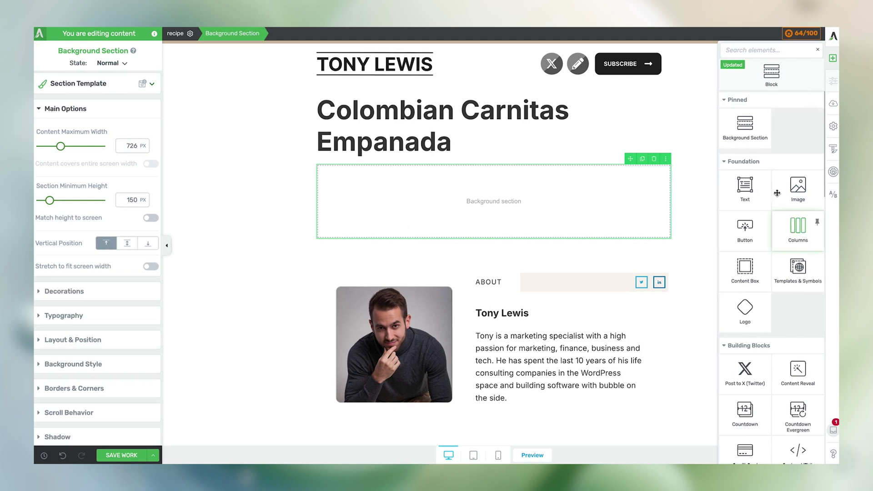
left_click_drag(745, 266, 475, 189)
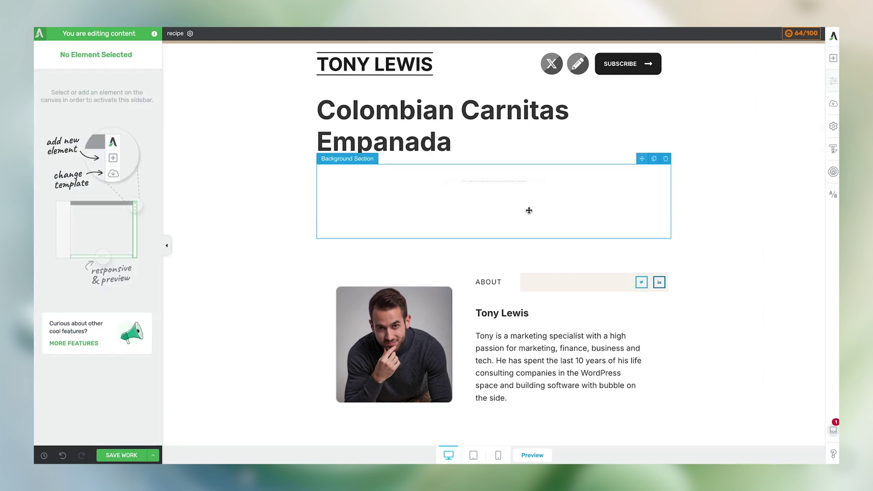
left_click(833, 58)
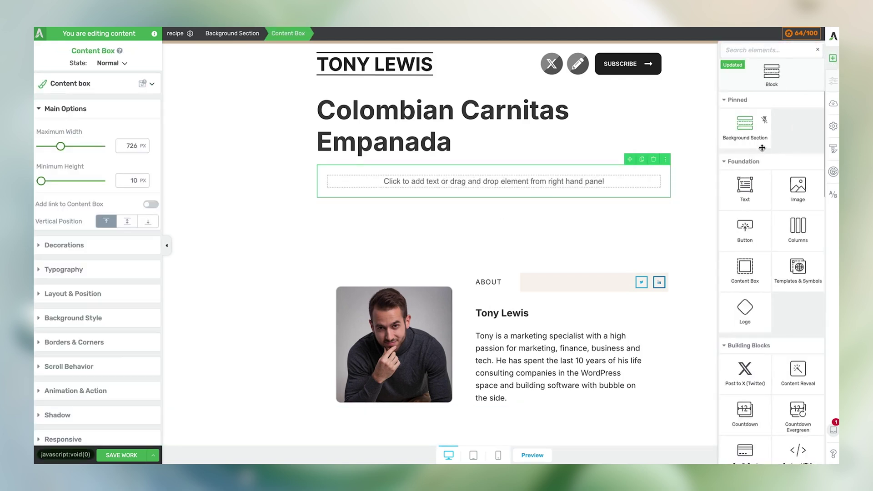
left_click_drag(756, 188, 533, 181)
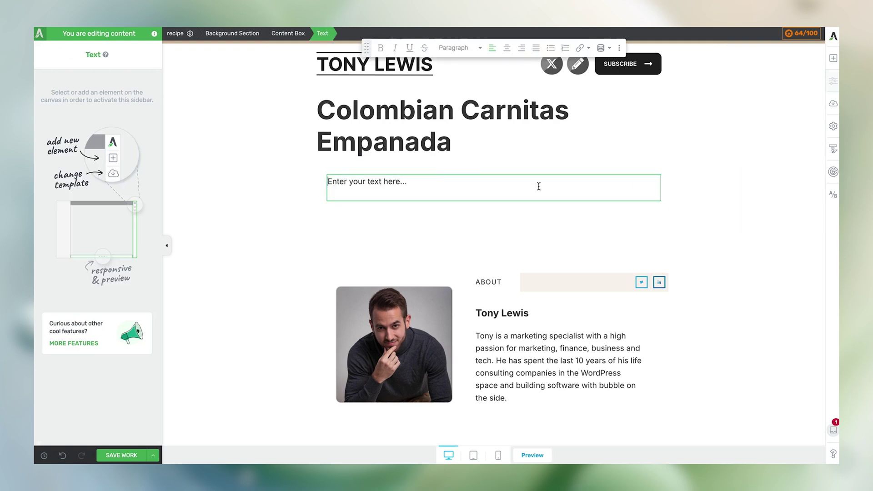
Change the text to an 'Ingredients' Heading 3 and add an empty text block below it
key("ctrl+a")
key("BackSpace")
type("Ingre")
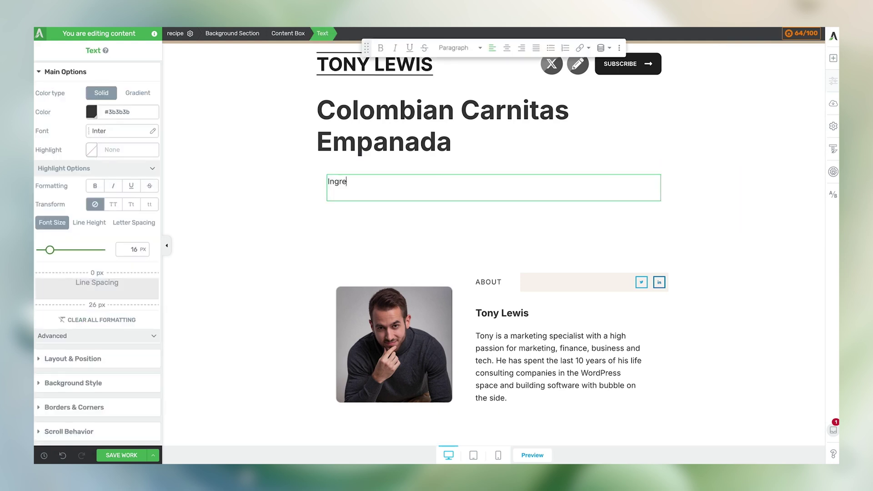
type("dients")
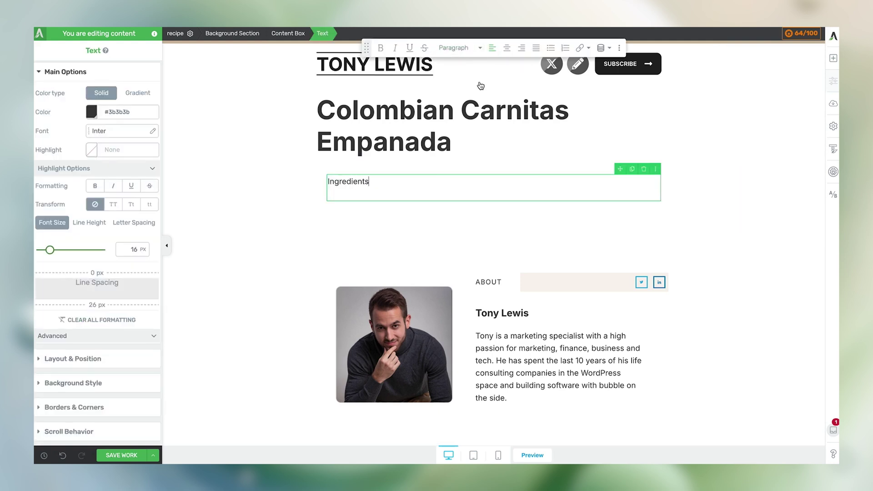
left_click(475, 48)
left_click(486, 154)
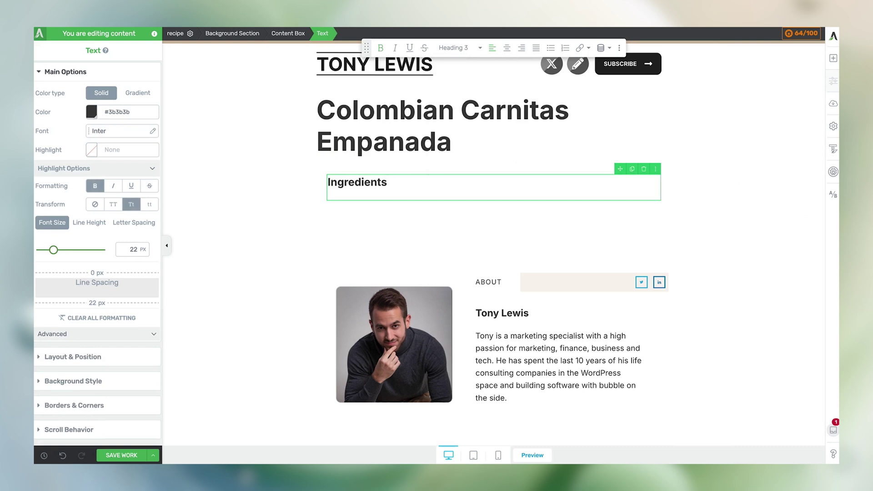
left_click(833, 58)
left_click_drag(745, 186, 542, 197)
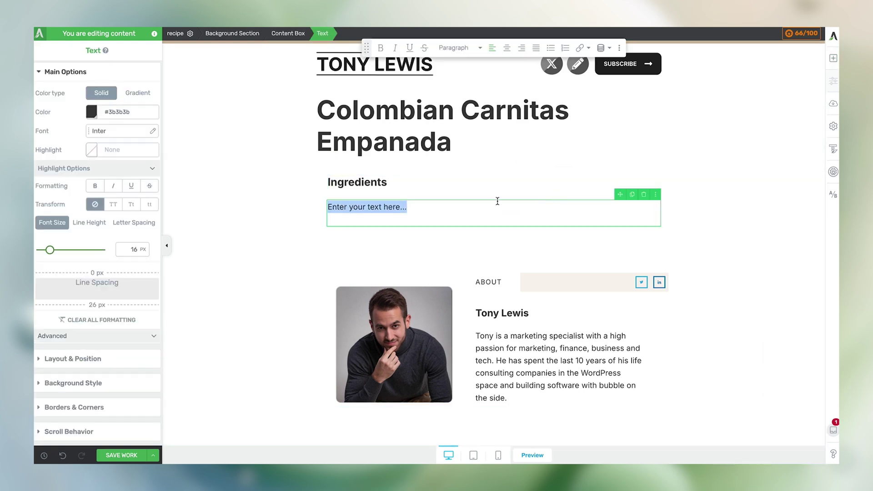
Insert the 'ingredients' custom field as dynamic text into the block under the heading
left_click(601, 48)
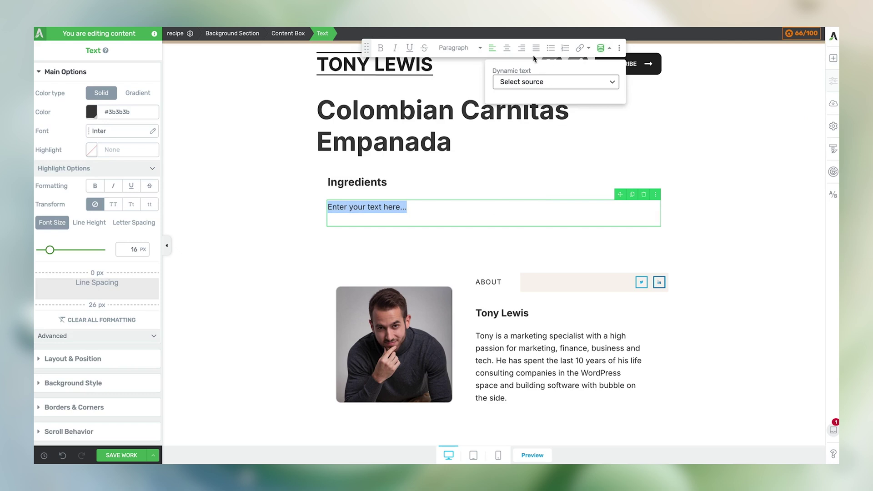
left_click(538, 84)
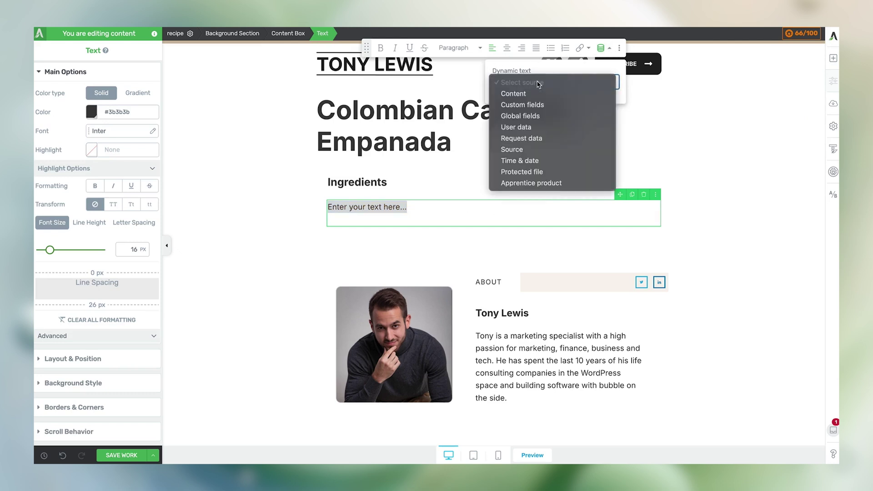
left_click(529, 105)
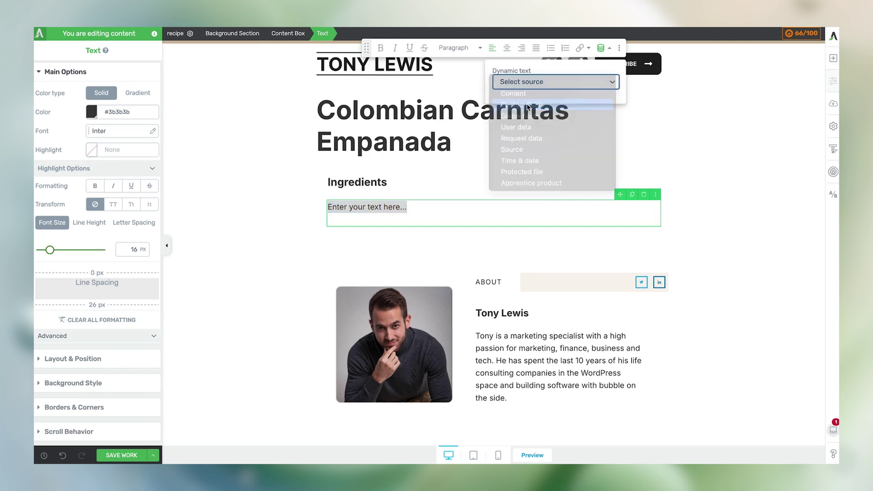
left_click(528, 112)
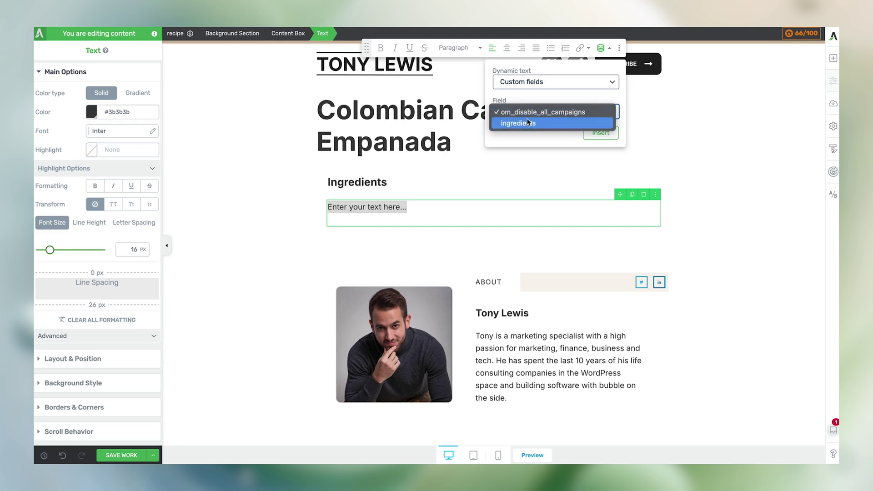
left_click(528, 124)
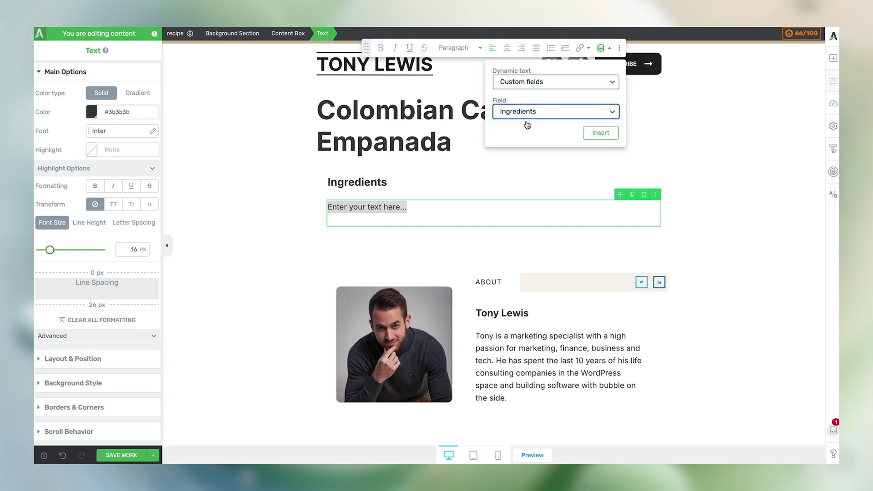
left_click(607, 134)
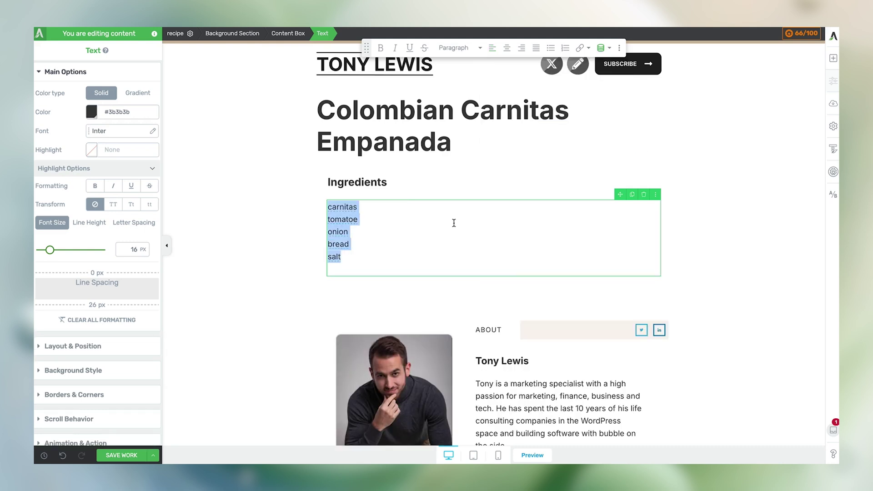
left_click(256, 238)
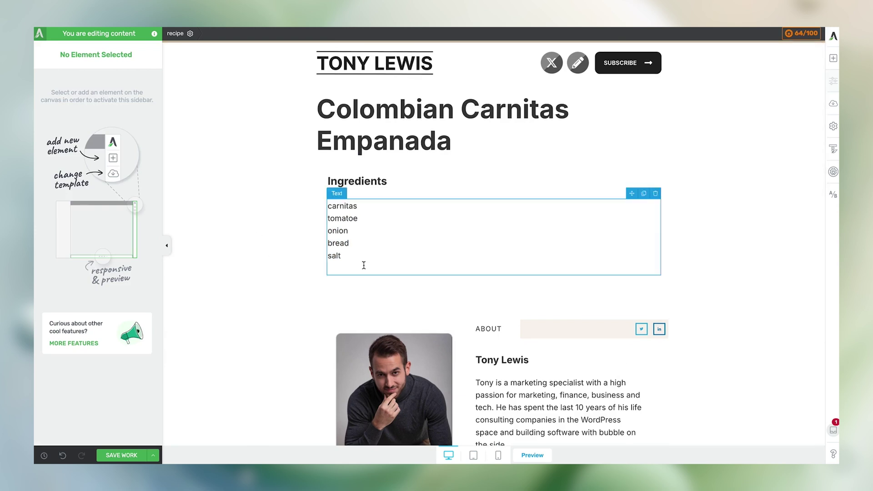
scroll(241, 290, "down", 3)
scroll(242, 290, "up", 3)
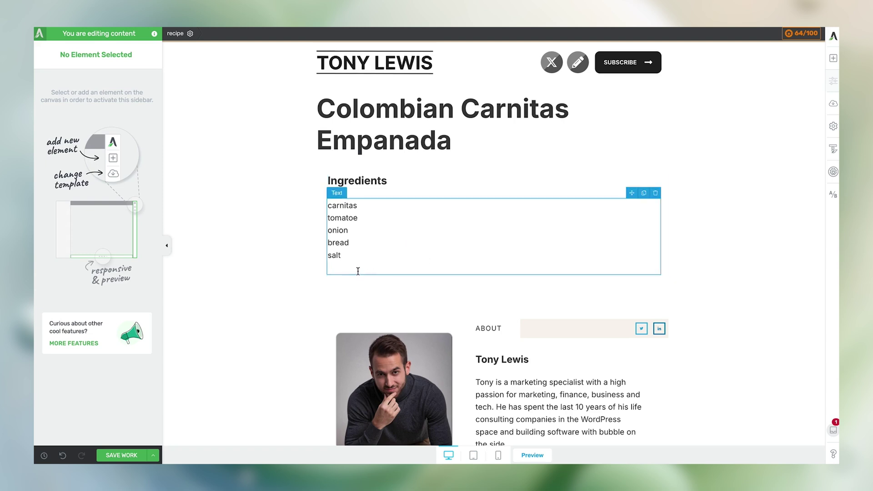
left_click(344, 174)
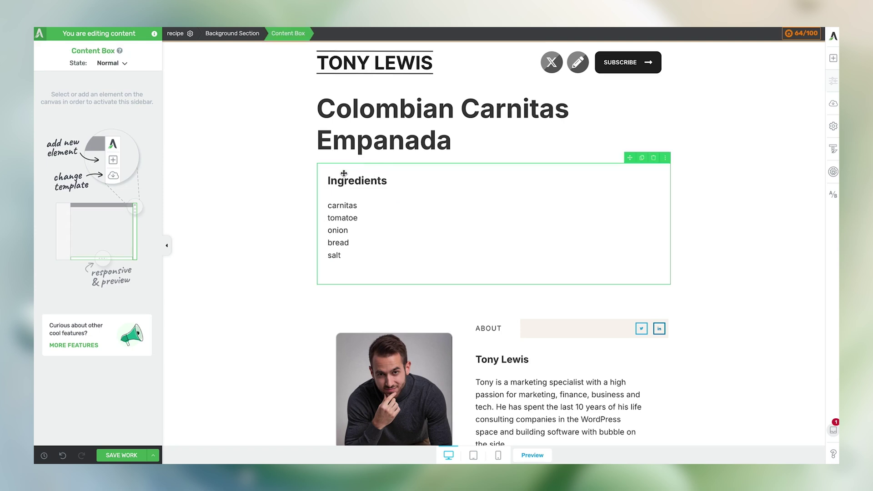